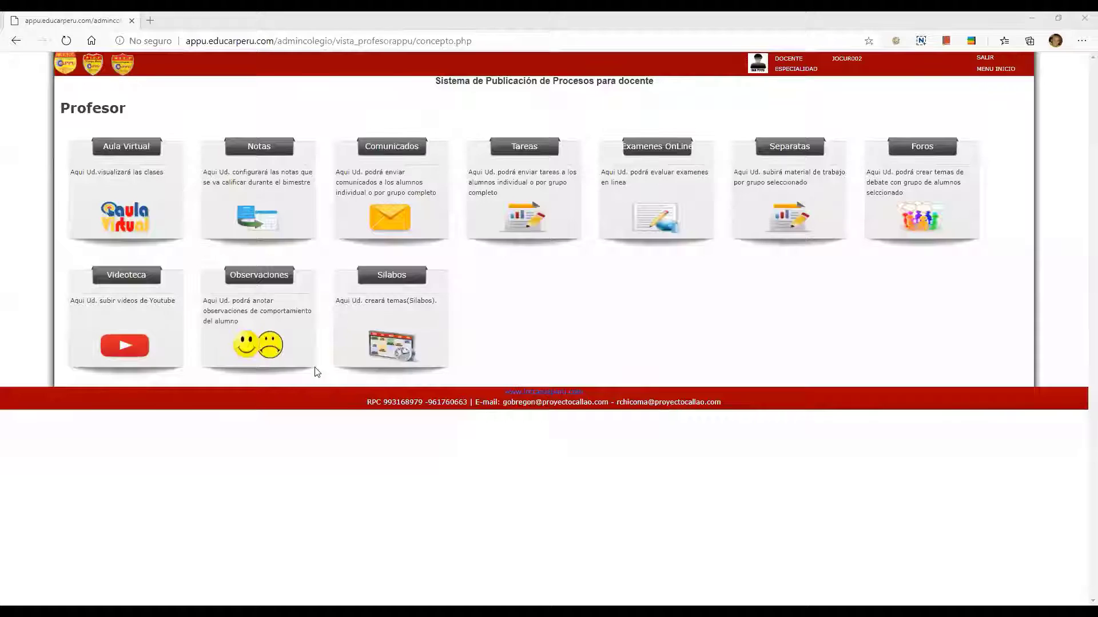
# Open the Aula Virtual and list the BIM 2 classes of INGLES 3ro de Secundaria - B.
pyautogui.click(109, 225)
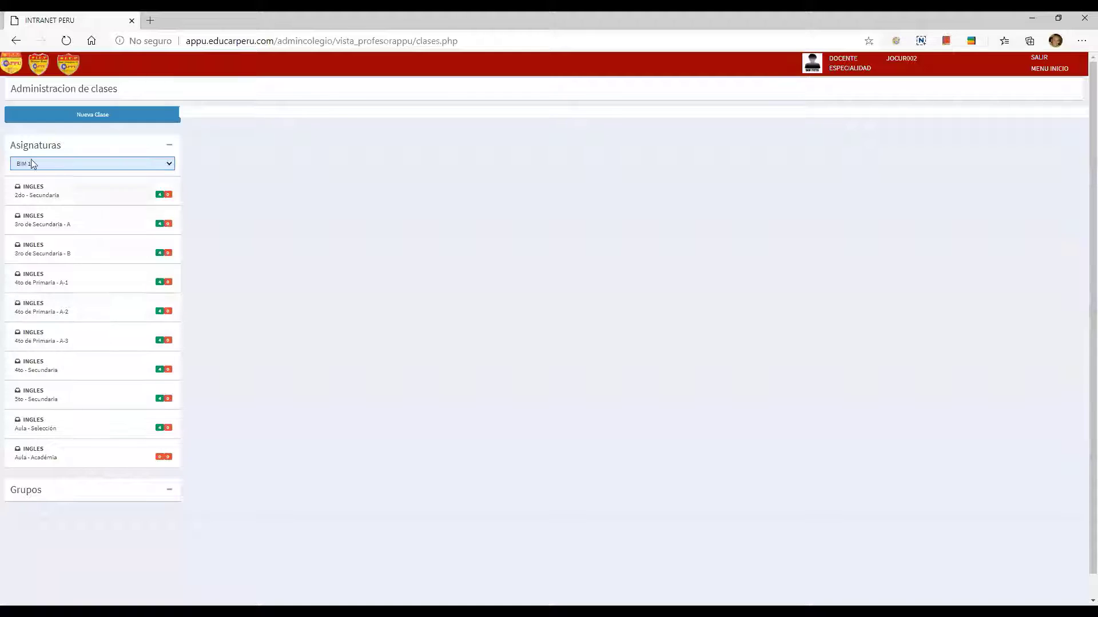
pyautogui.click(53, 257)
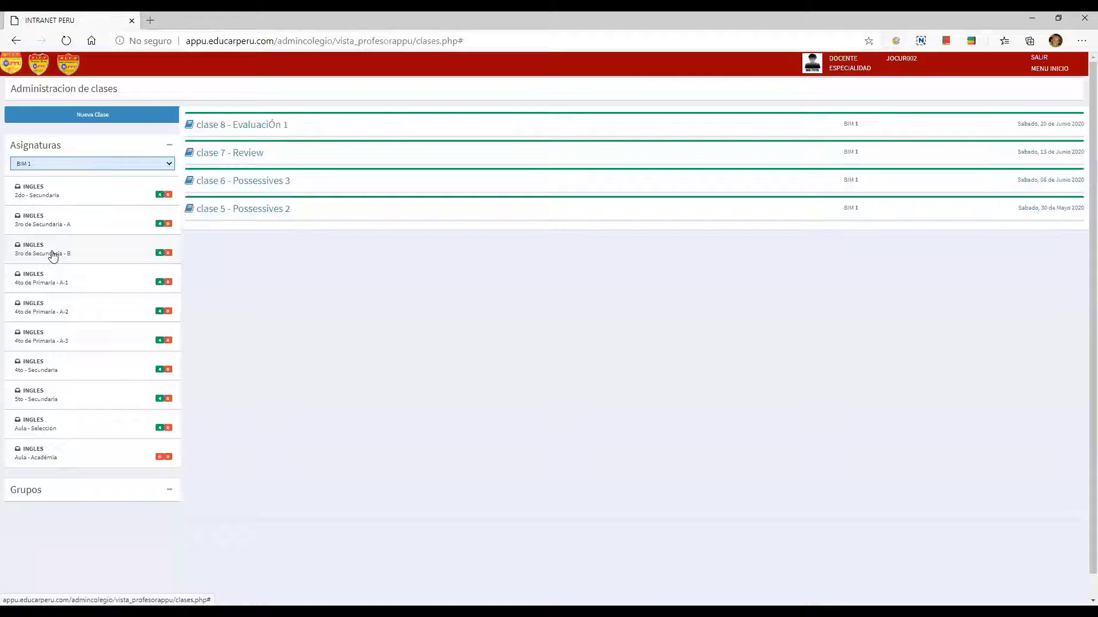
pyautogui.click(98, 163)
pyautogui.click(73, 192)
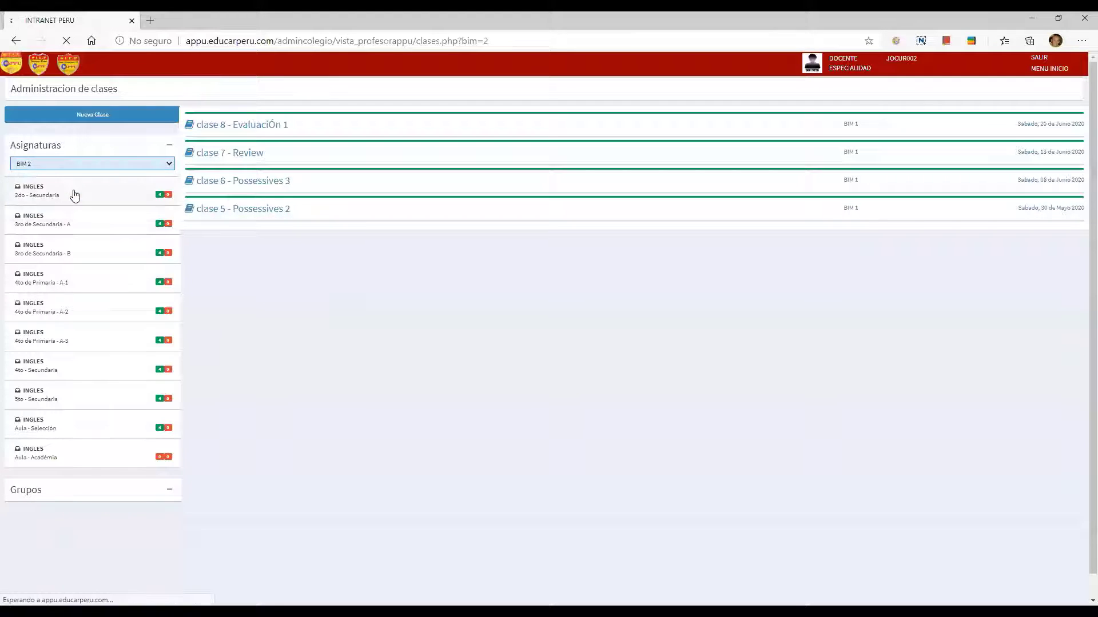
pyautogui.click(77, 257)
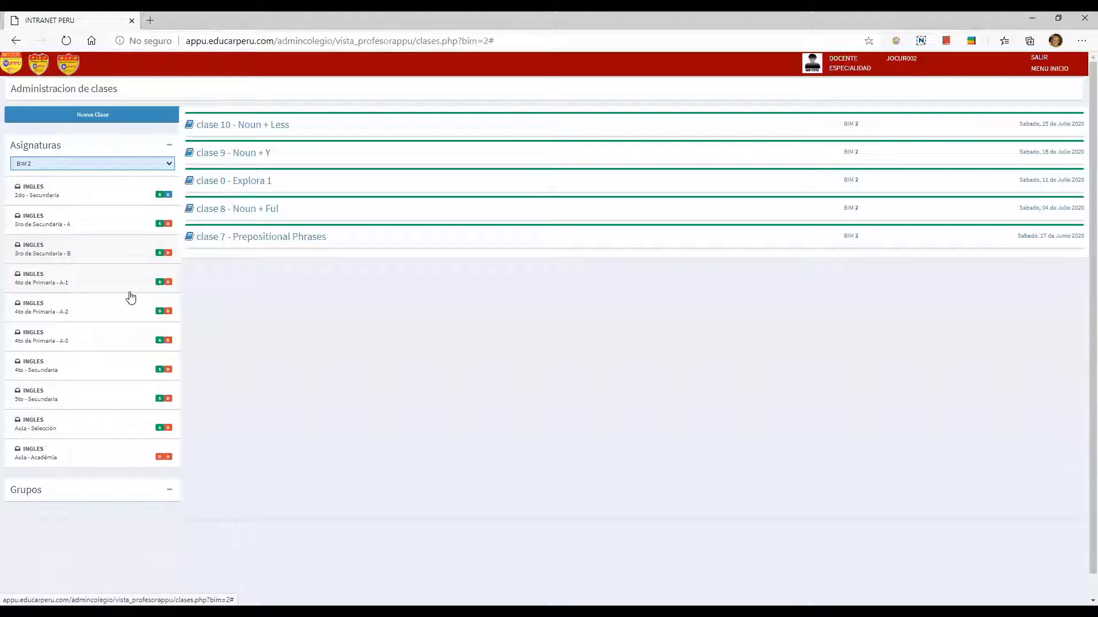
# Open clase 10 - Noun + Less and review its video conference details, content and work material.
pyautogui.click(257, 127)
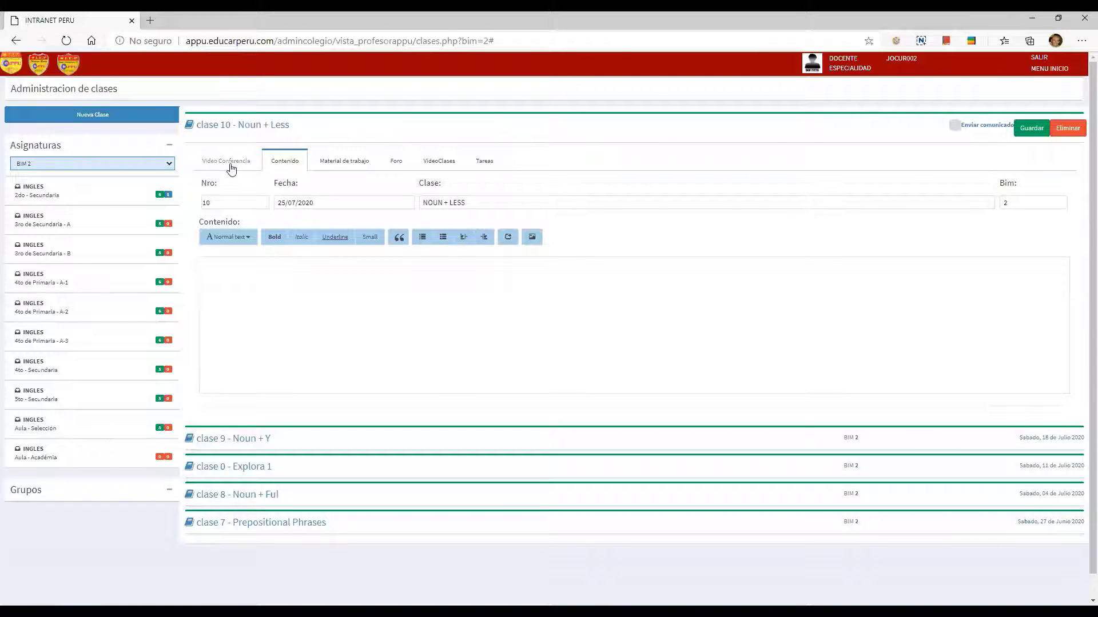
pyautogui.click(231, 166)
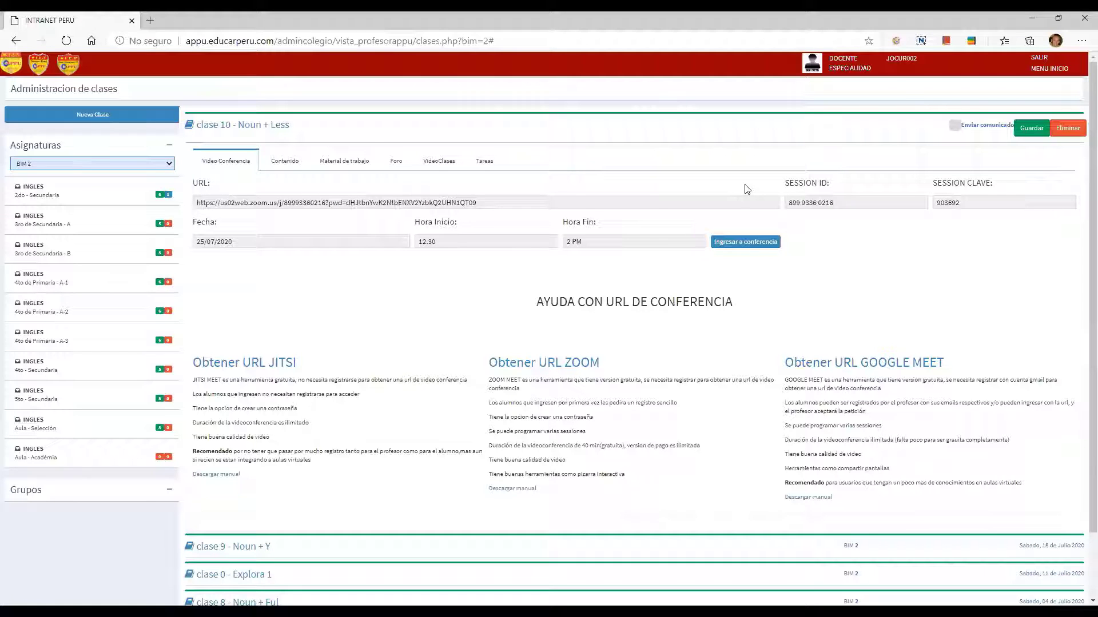
pyautogui.click(284, 170)
pyautogui.click(256, 279)
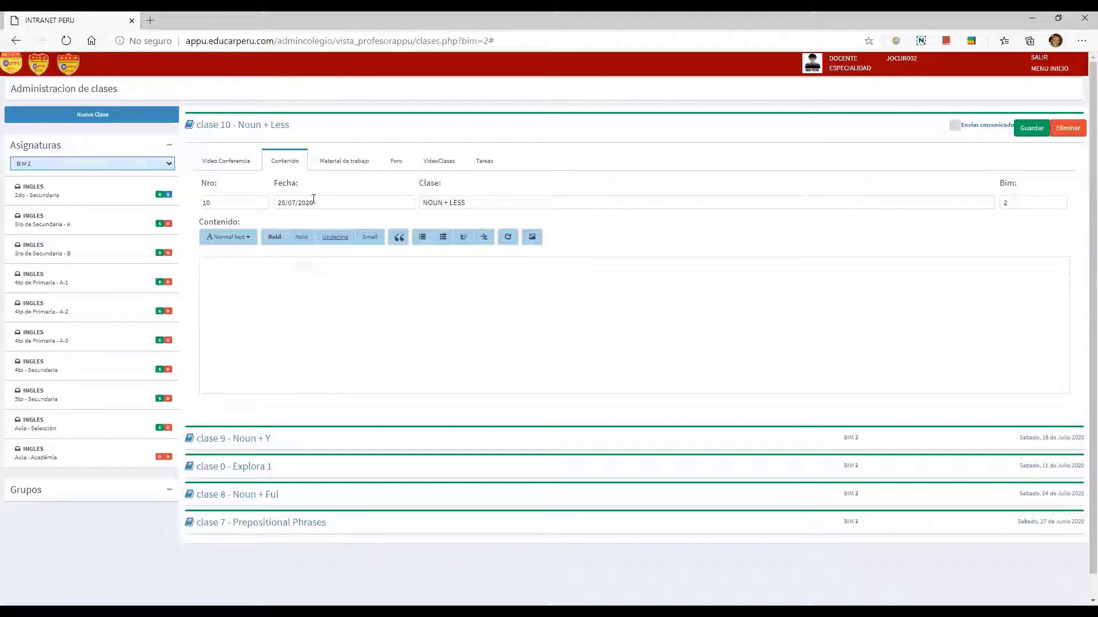
pyautogui.click(337, 164)
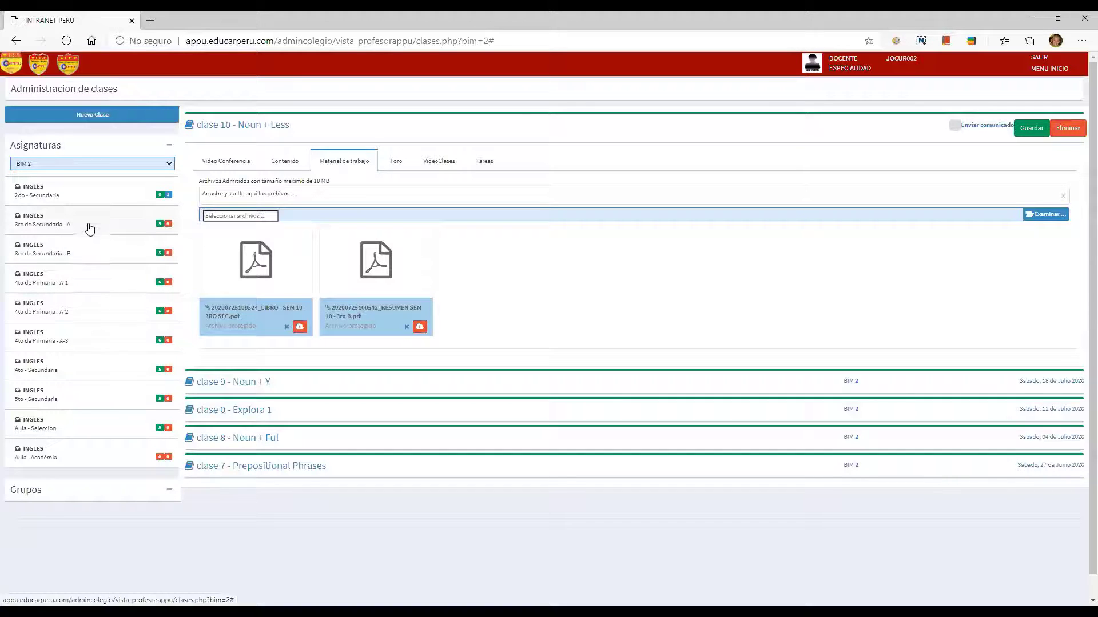
# View the work material files of clase 9 - Noun + Y and clase 8 - Noun + Ful.
pyautogui.click(257, 383)
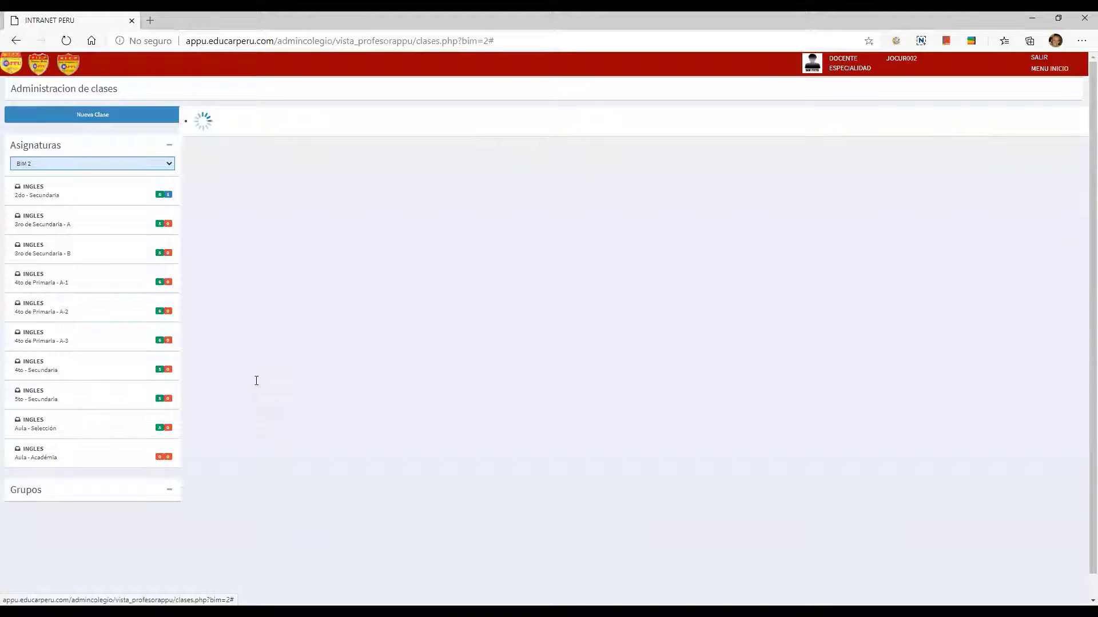
pyautogui.click(349, 196)
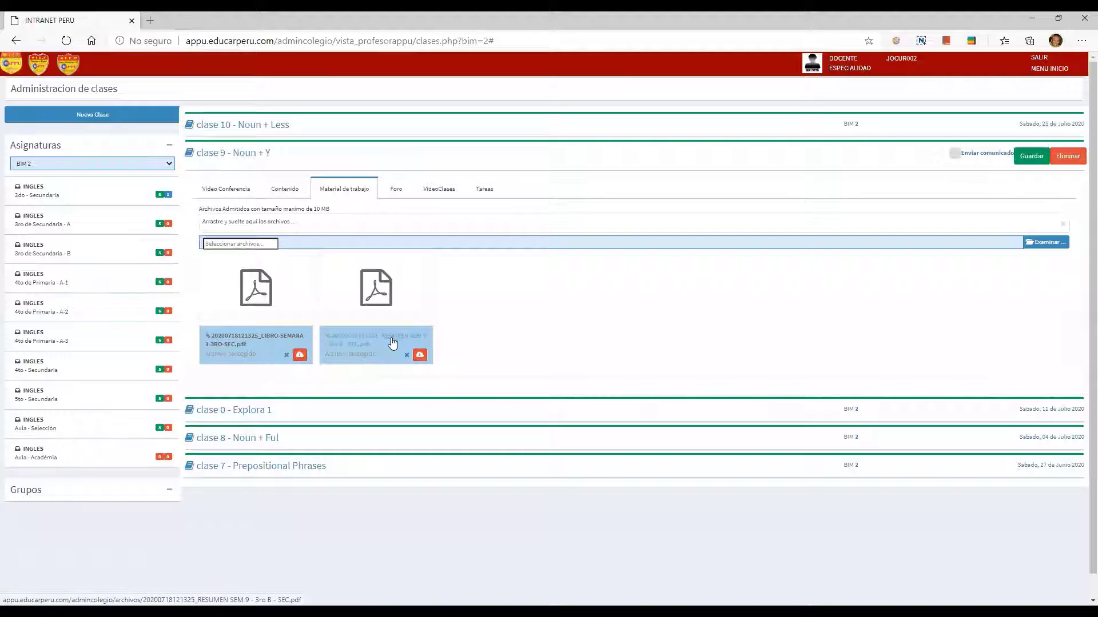
pyautogui.click(260, 443)
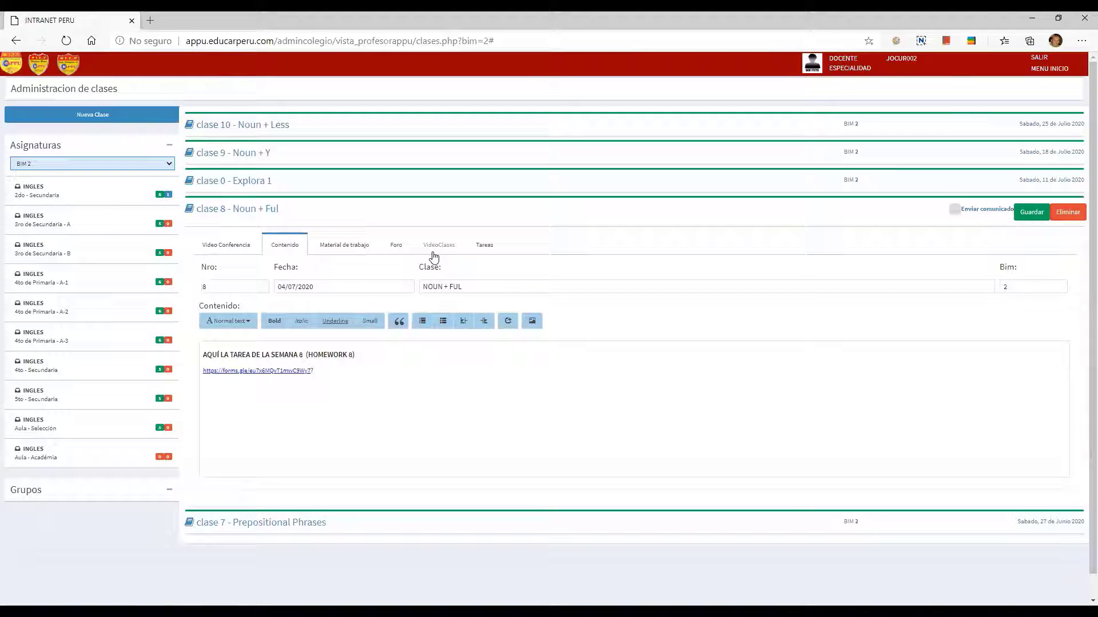
pyautogui.click(349, 247)
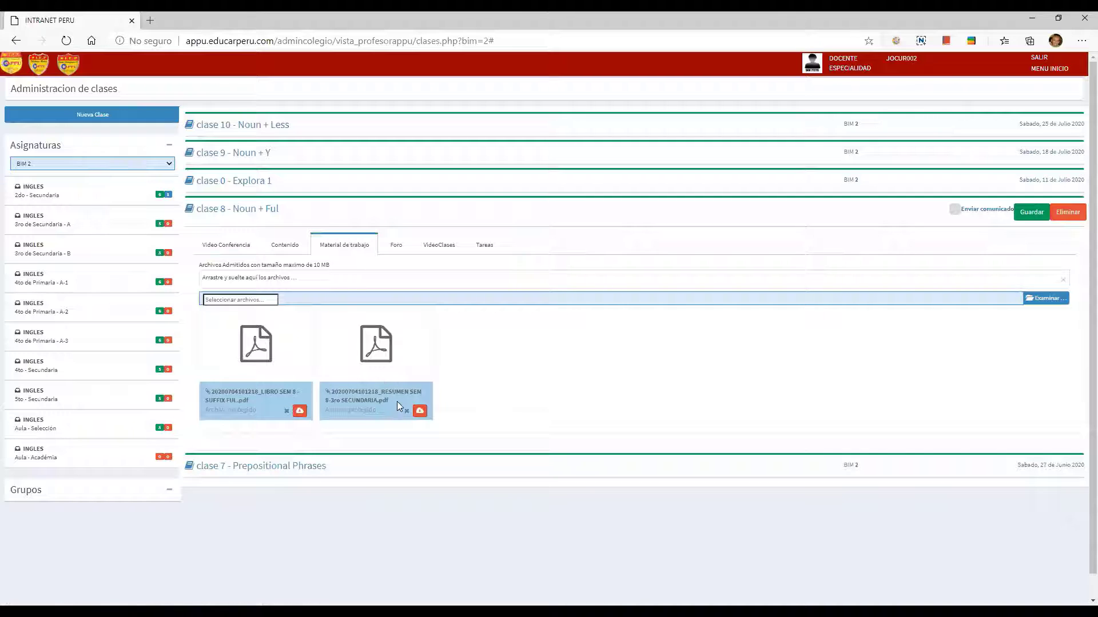
# Open the LIBRO - SEM 10 PDF from clase 10's work material, look through its pages and close it.
pyautogui.click(264, 126)
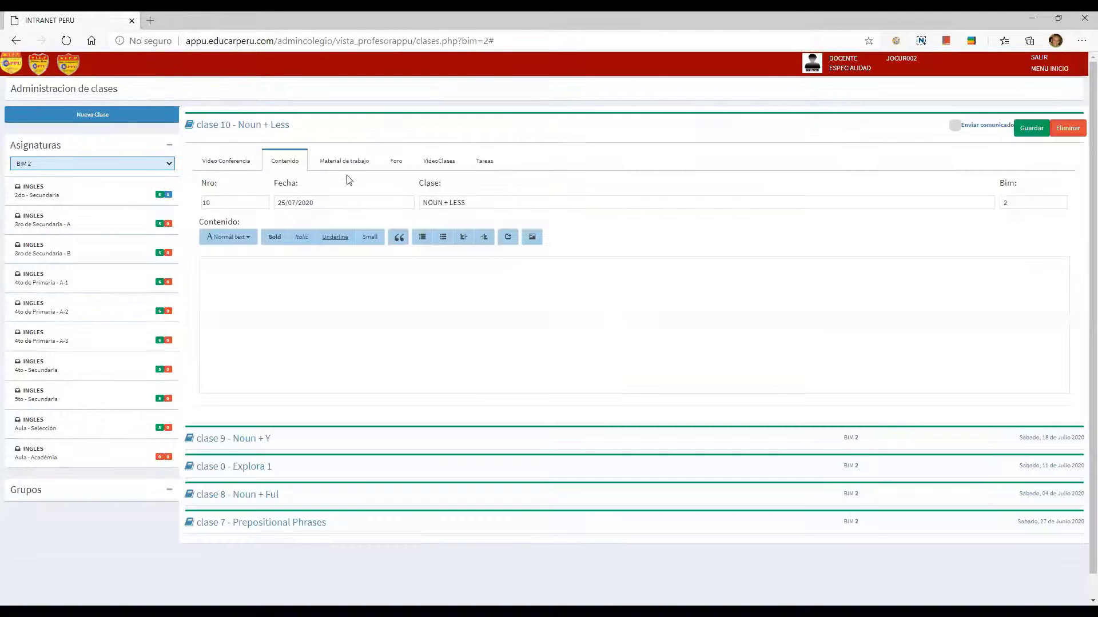
pyautogui.click(344, 163)
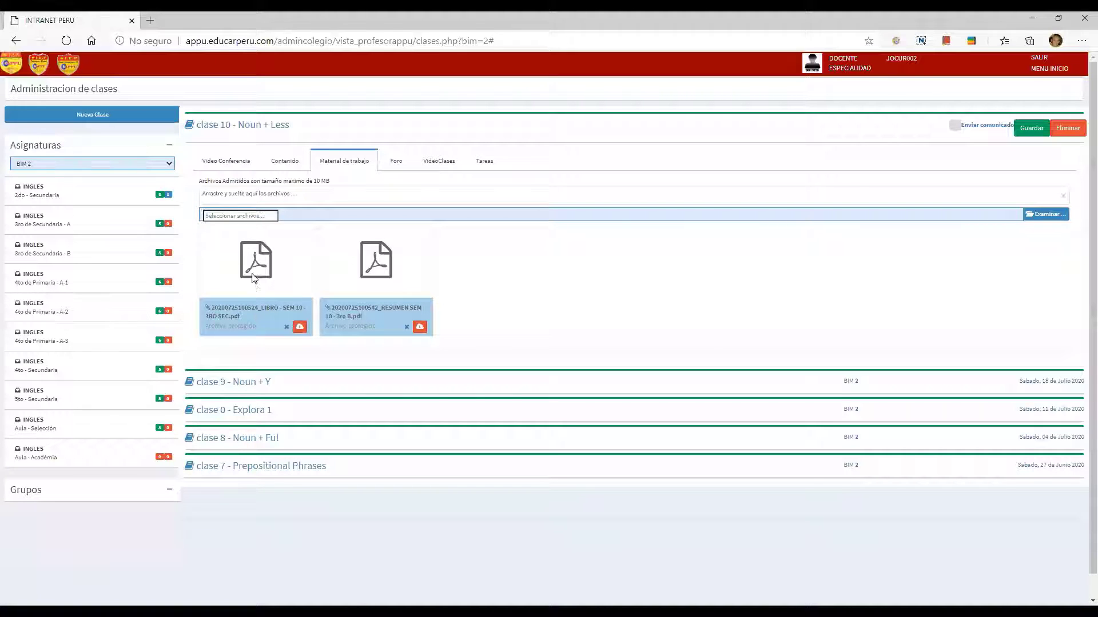
pyautogui.click(257, 313)
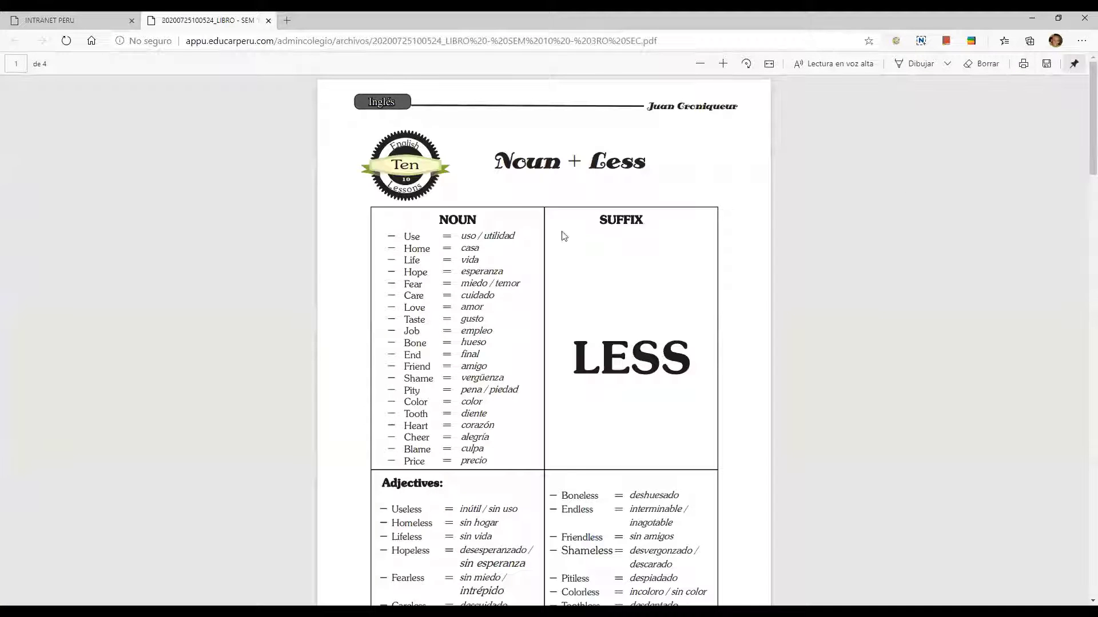
pyautogui.scroll(-15, 552, 319)
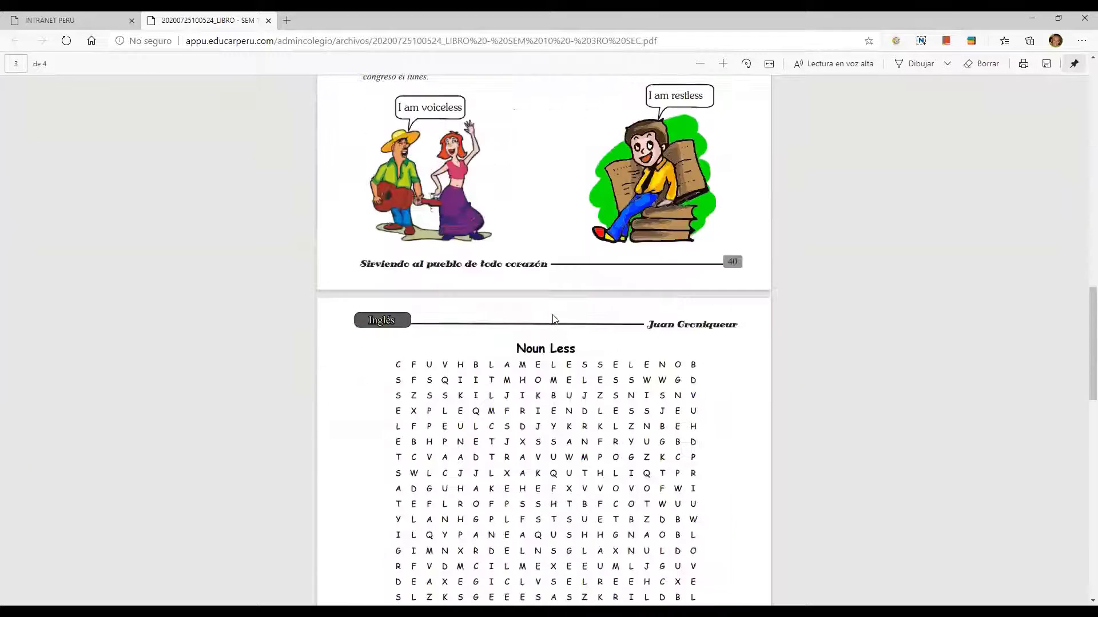
pyautogui.scroll(-15, 553, 319)
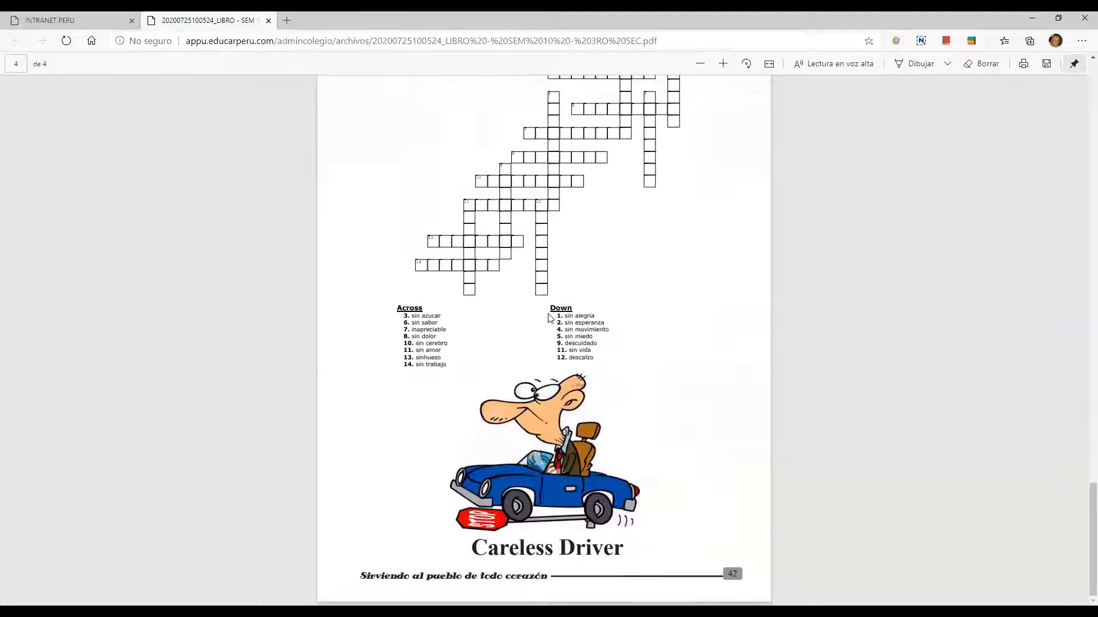
pyautogui.scroll(20, 550, 318)
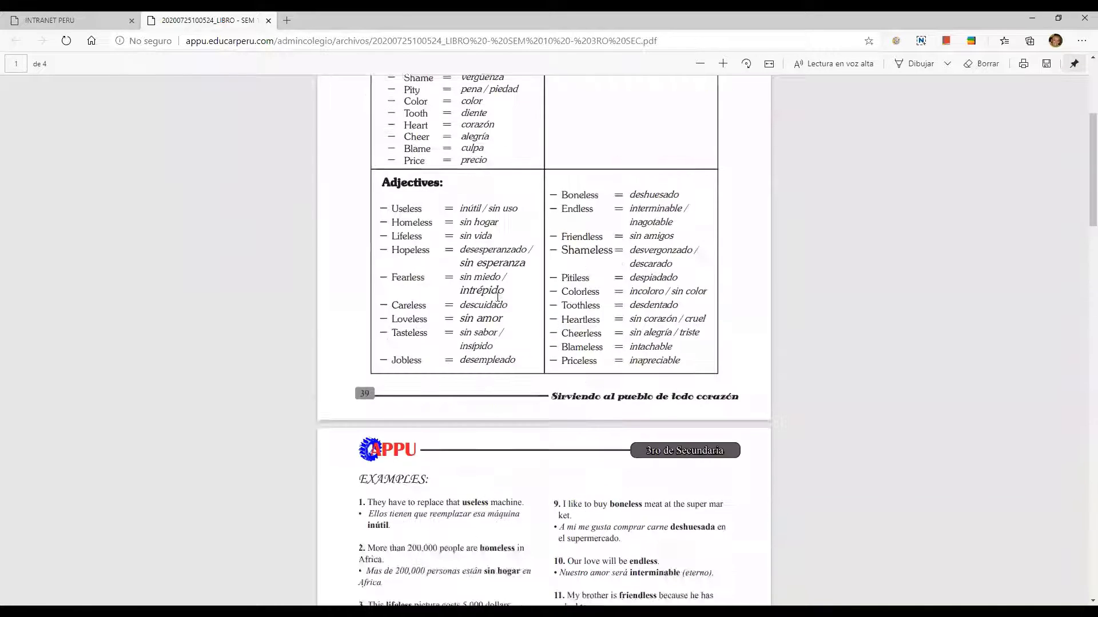
pyautogui.click(268, 20)
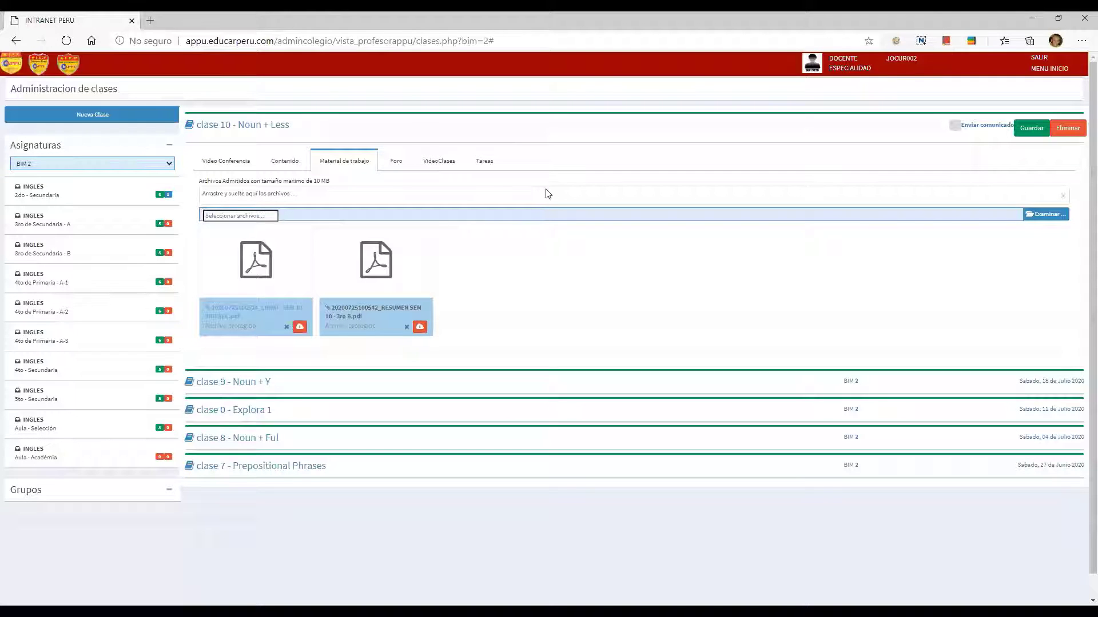
# Open clase 10's RESUMEN SEM 10 PDF, review the lesson sentences, highlight the HOMEWORK and SECCIÓN TAREAS lines, and close it.
pyautogui.click(399, 312)
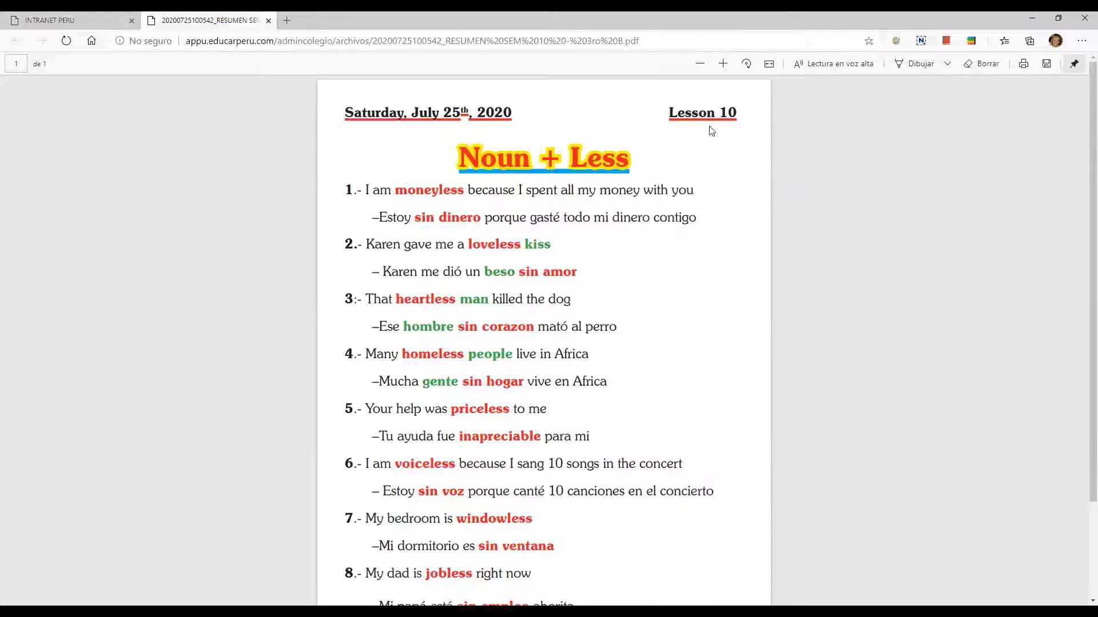
pyautogui.scroll(-3, 612, 263)
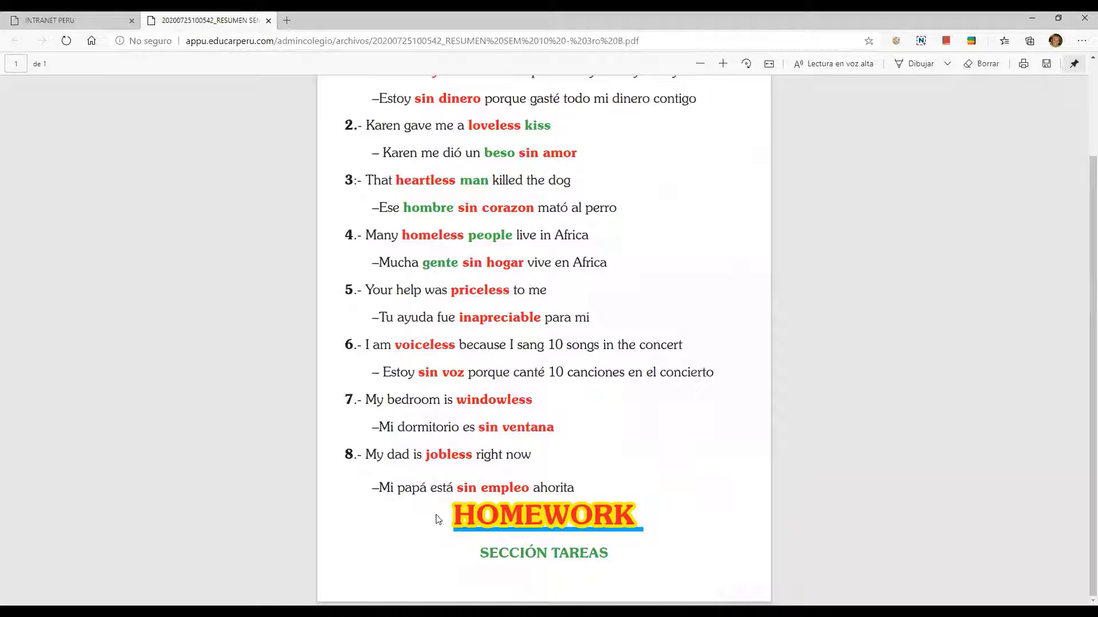
pyautogui.moveTo(485, 552); pyautogui.dragTo(598, 553)
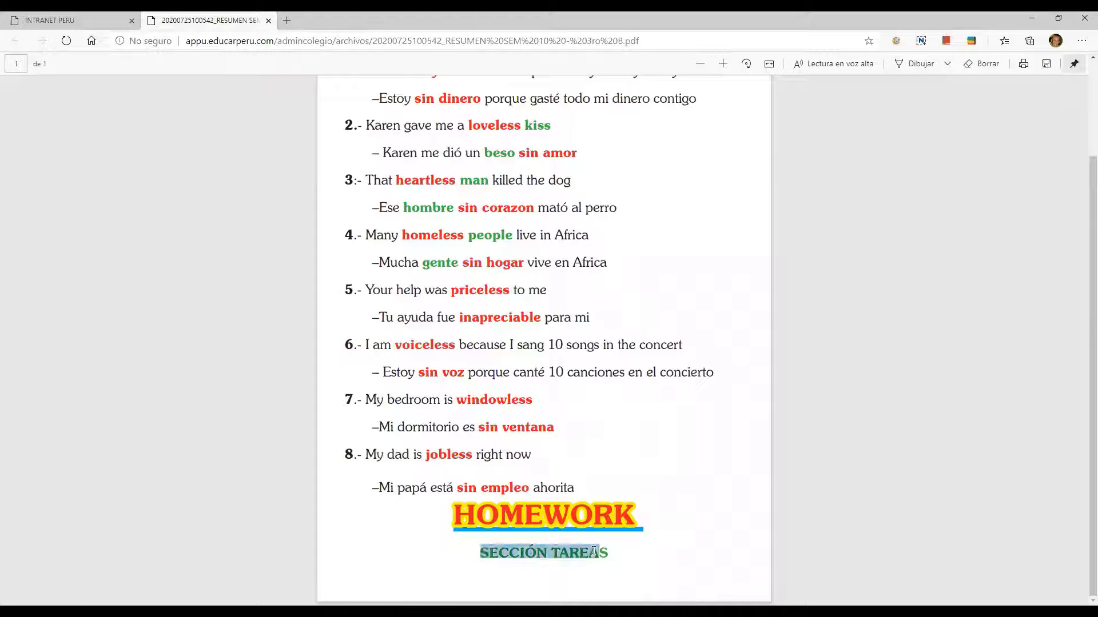
pyautogui.click(460, 556)
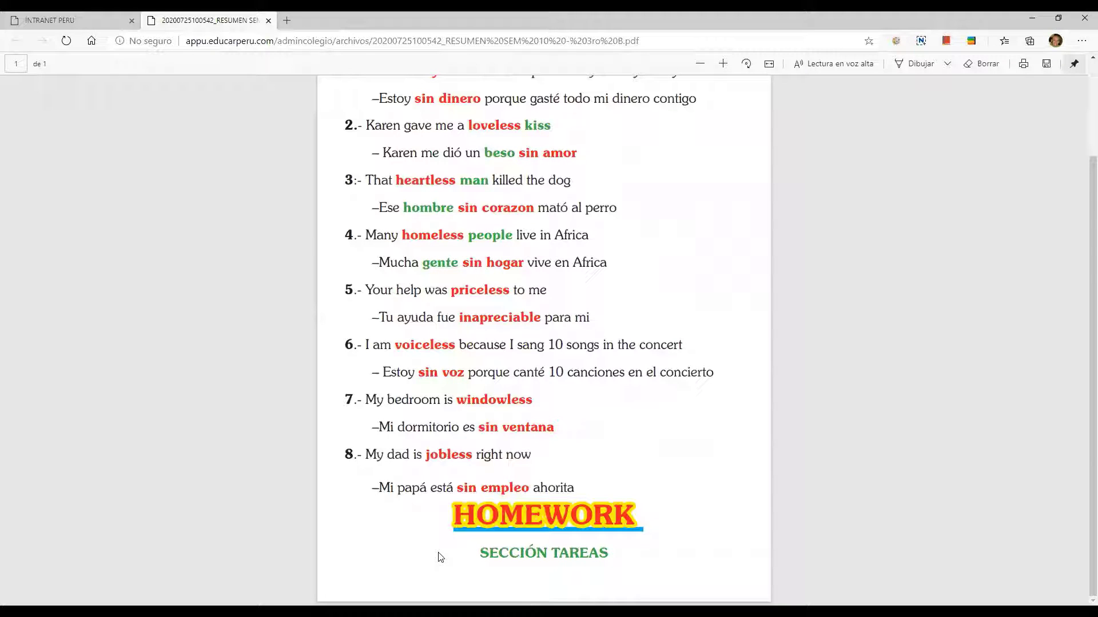
pyautogui.scroll(2, 636, 426)
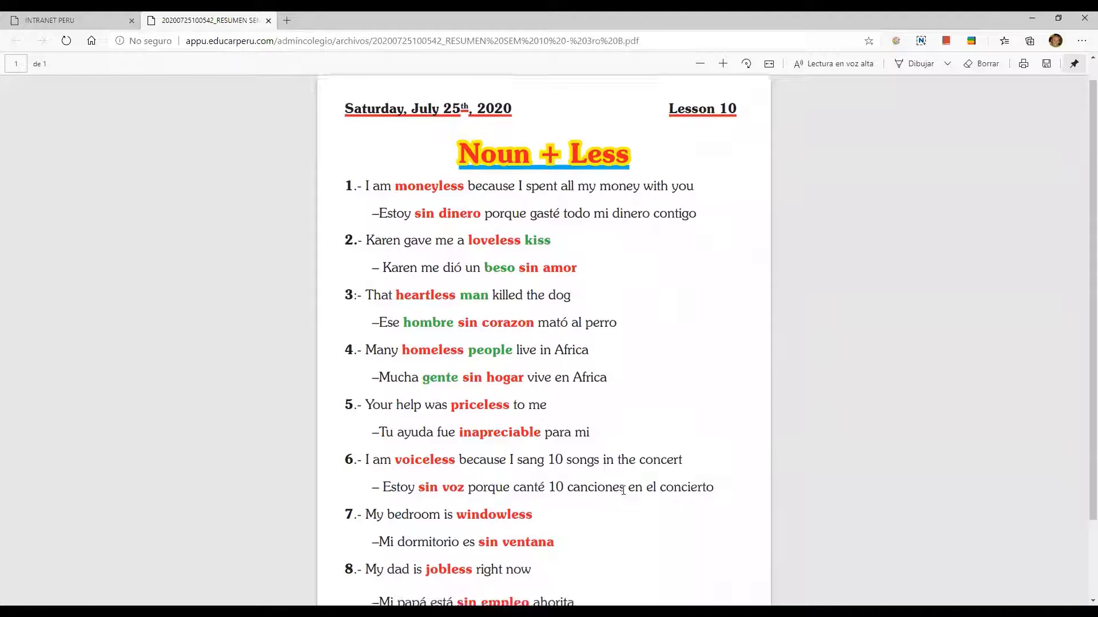
pyautogui.scroll(-2, 623, 490)
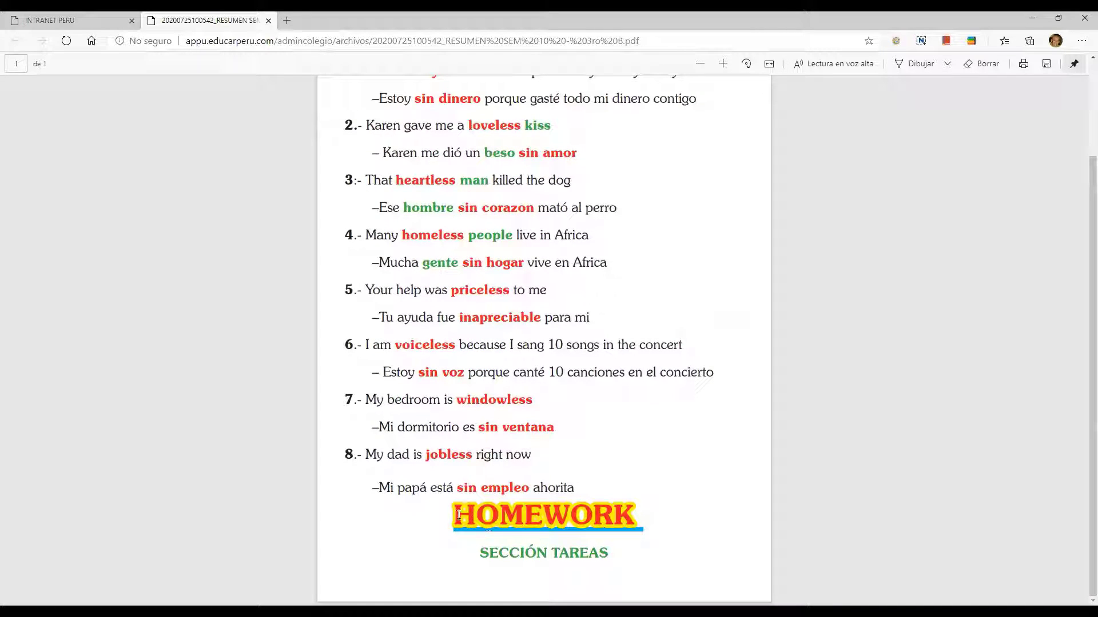
pyautogui.moveTo(459, 514); pyautogui.dragTo(634, 507)
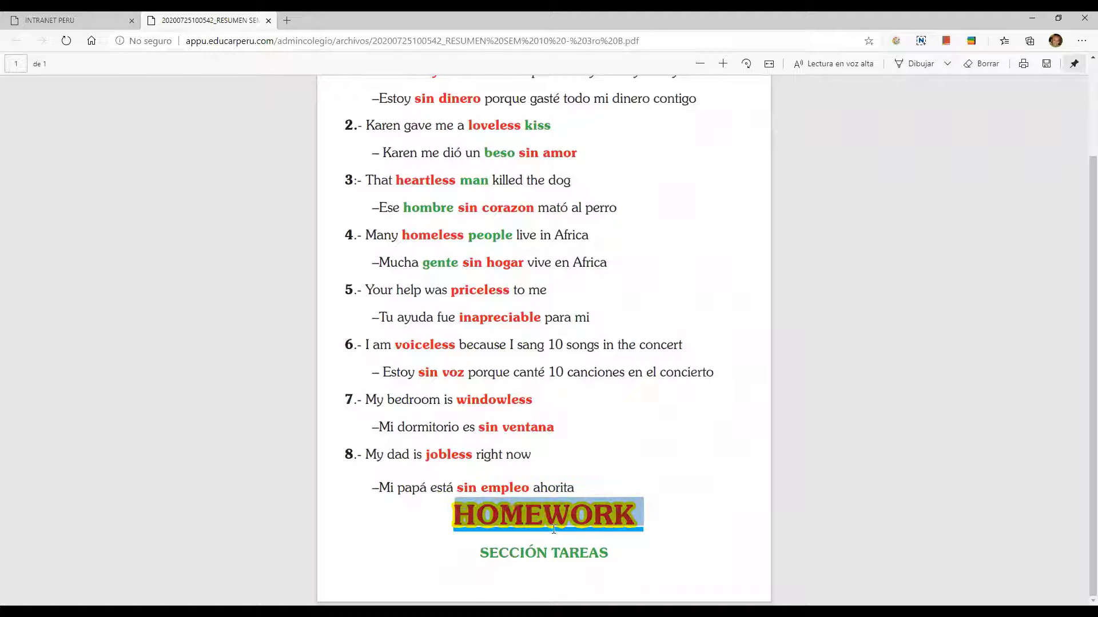
pyautogui.click(535, 550)
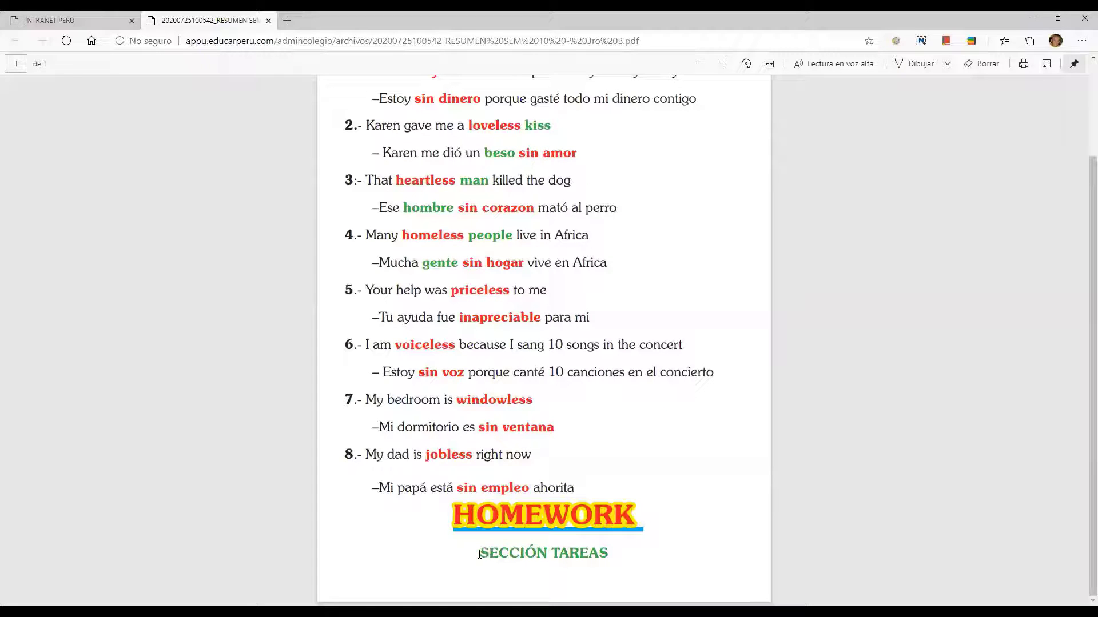
pyautogui.moveTo(481, 553); pyautogui.dragTo(606, 553)
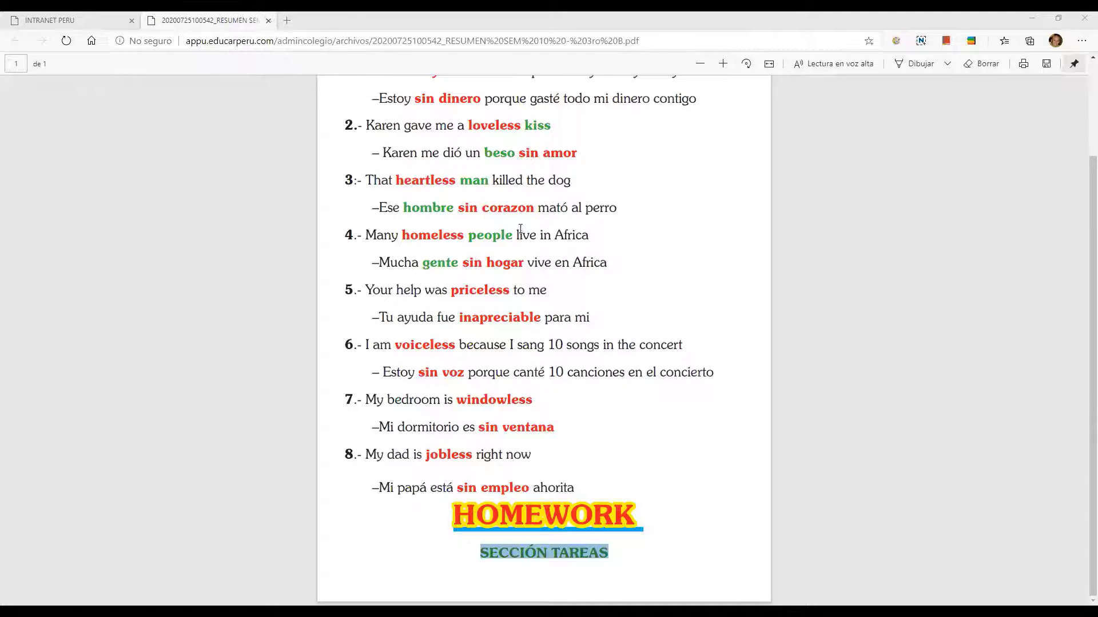
pyautogui.scroll(3, 580, 289)
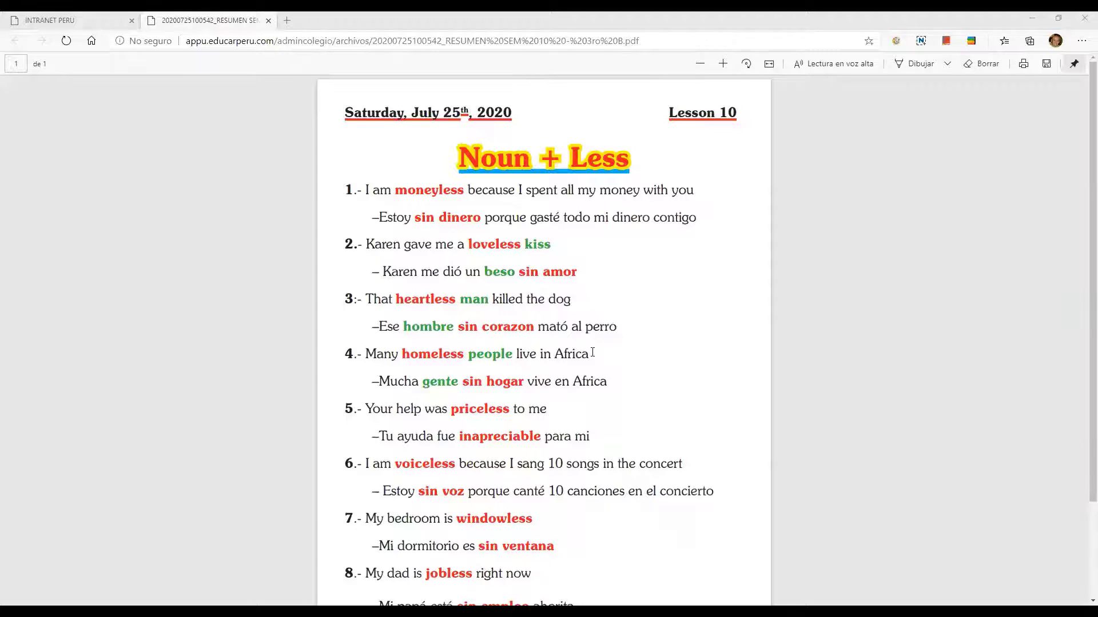
pyautogui.scroll(-3, 593, 353)
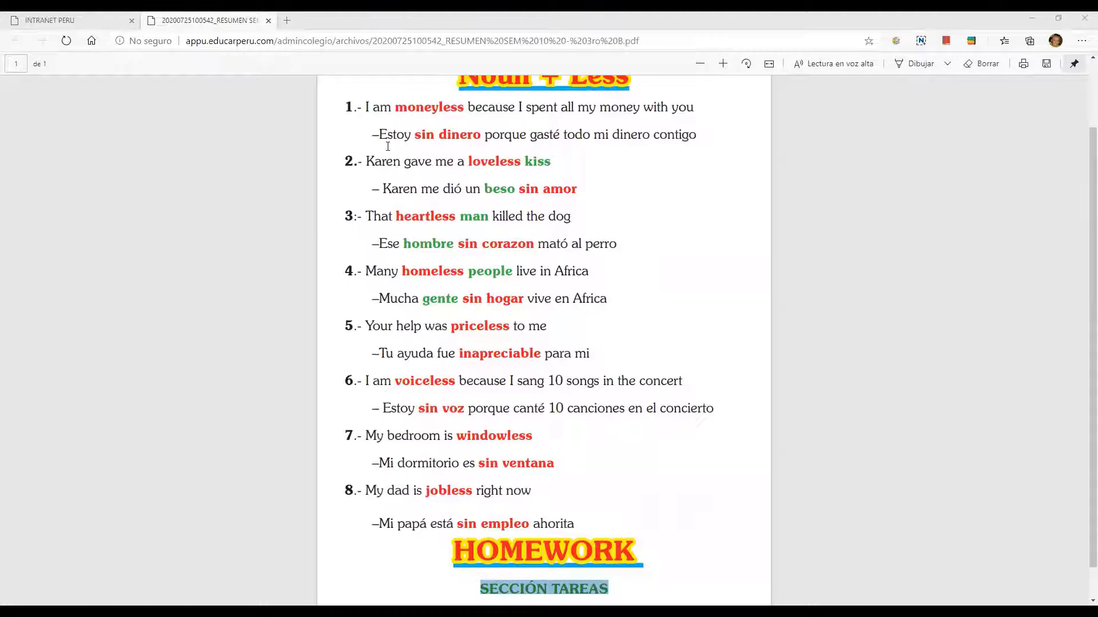
pyautogui.click(276, 26)
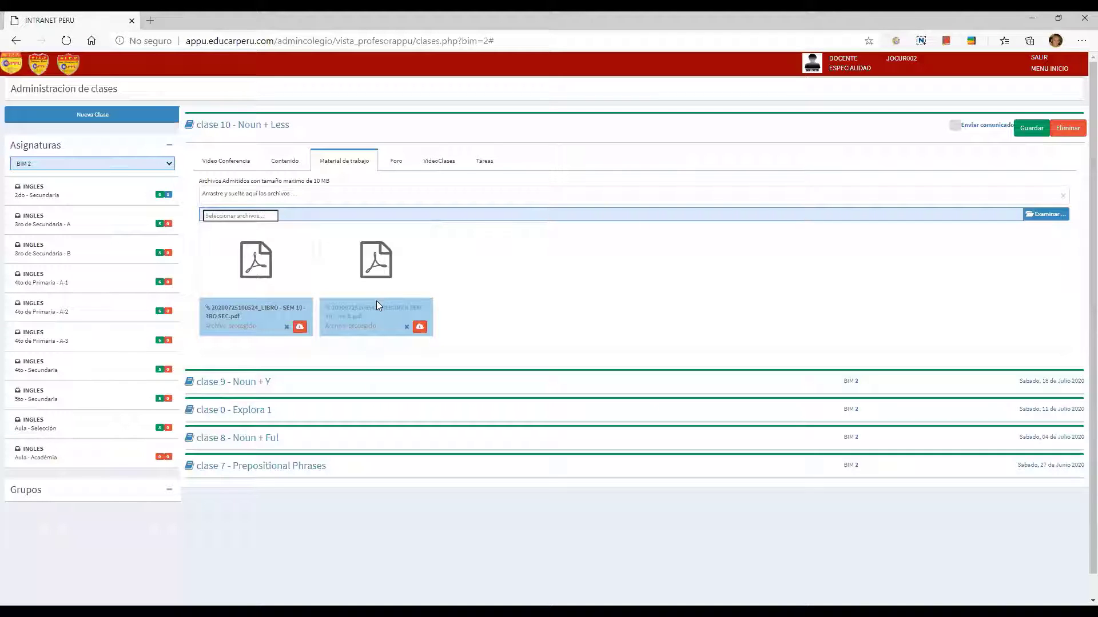
# Review the TEMÁTICO 10 results PDF posted in clase 10's forum, close it and show the lesson's video classes.
pyautogui.click(395, 166)
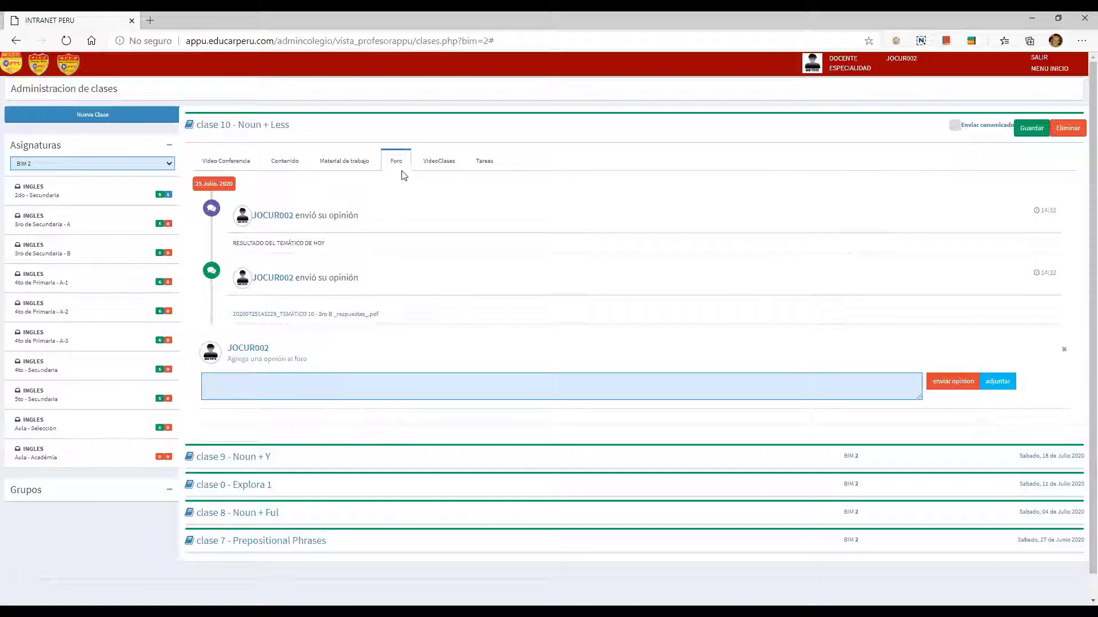
pyautogui.click(300, 320)
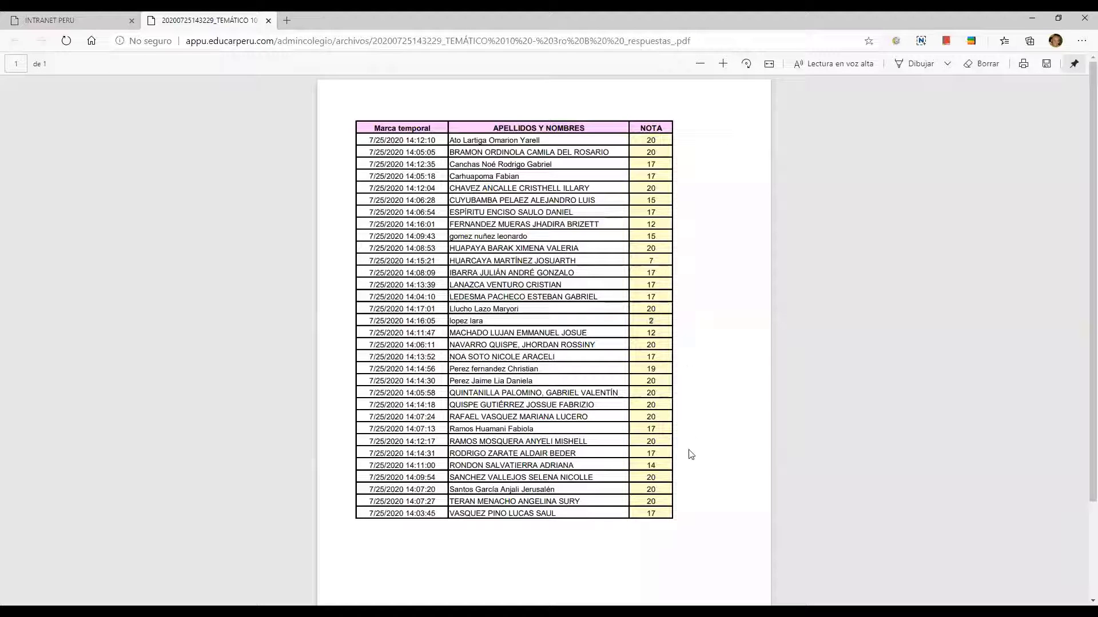
pyautogui.click(269, 20)
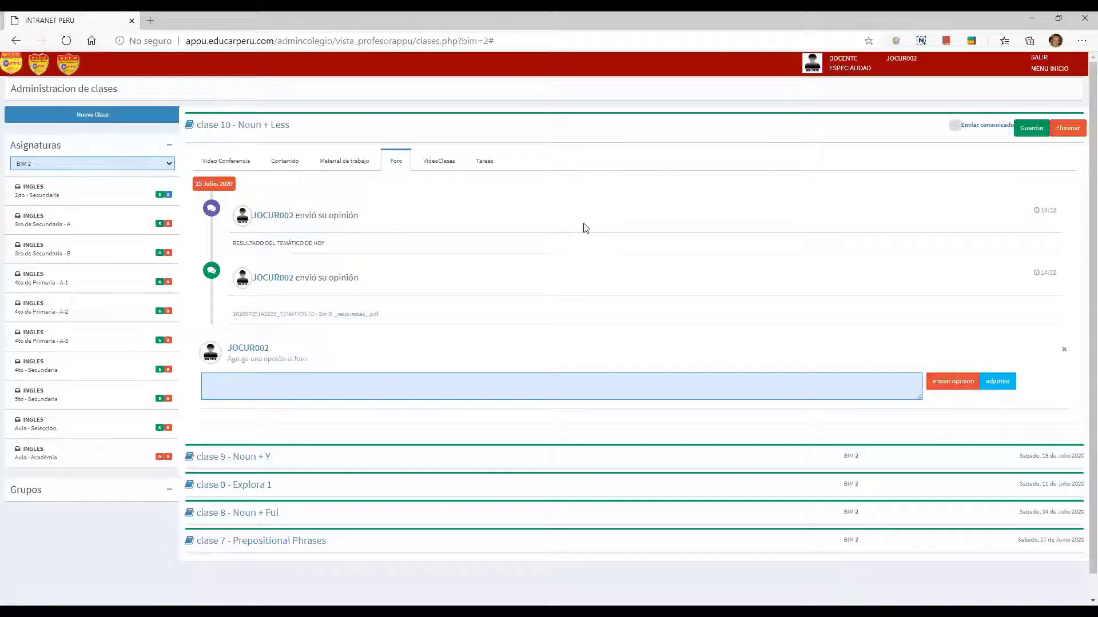
pyautogui.click(437, 166)
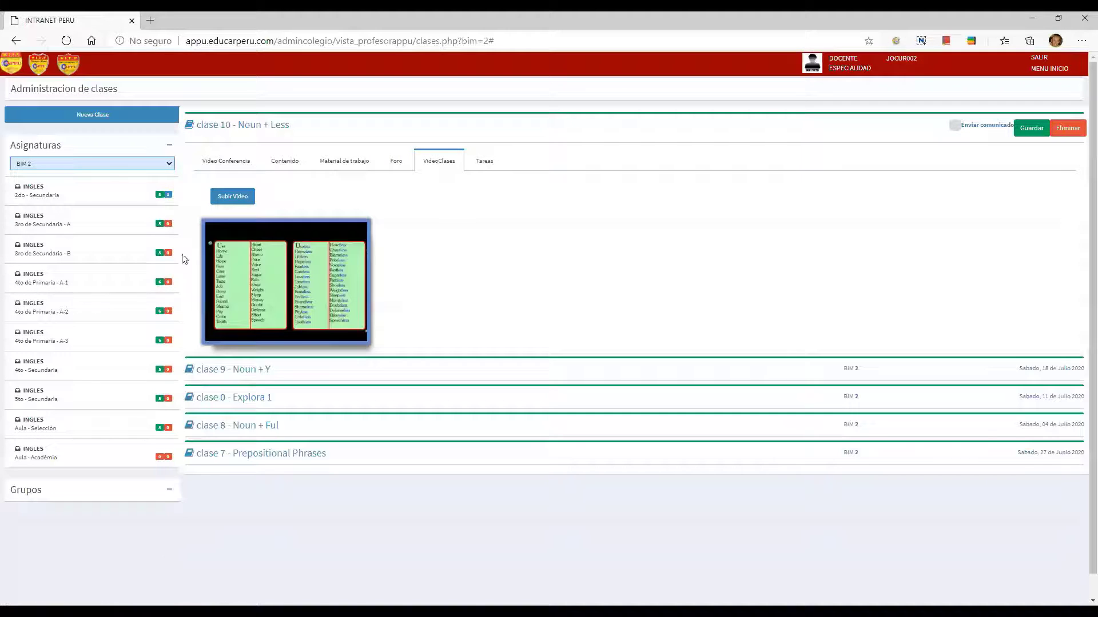
# Show the view, edit and delete options of clase 10's Noun + Less video.
pyautogui.moveTo(267, 275)
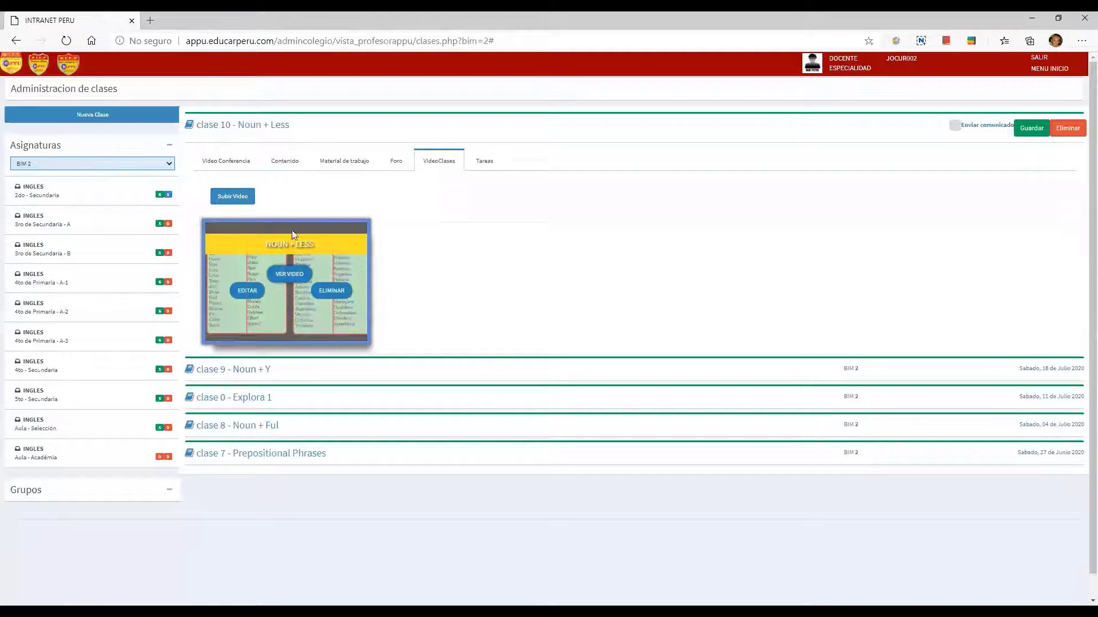
pyautogui.click(284, 276)
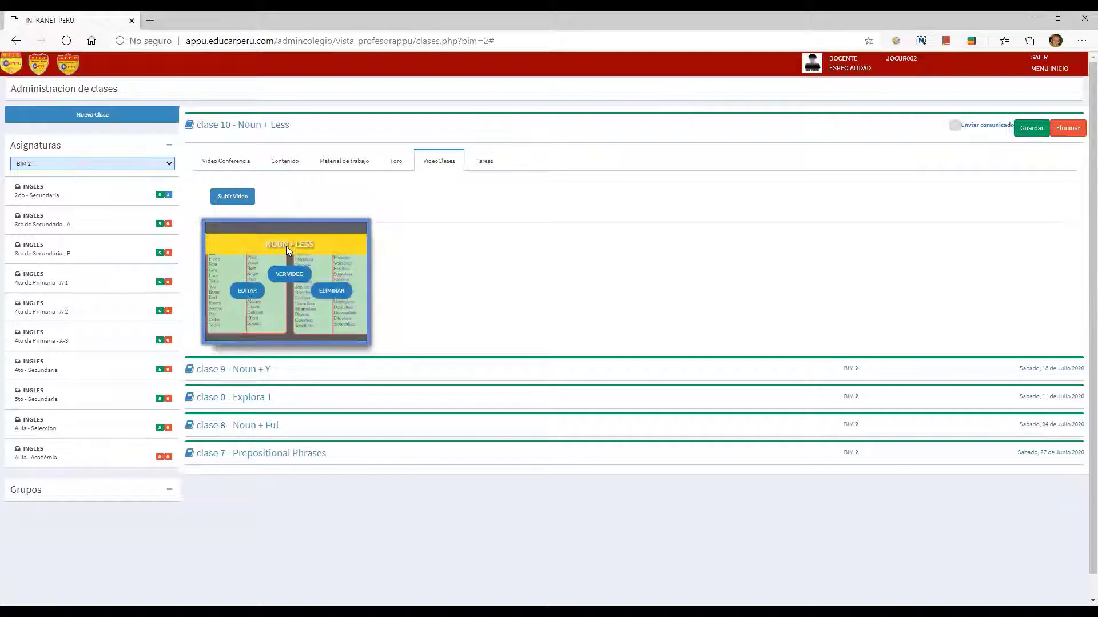
pyautogui.moveTo(280, 278)
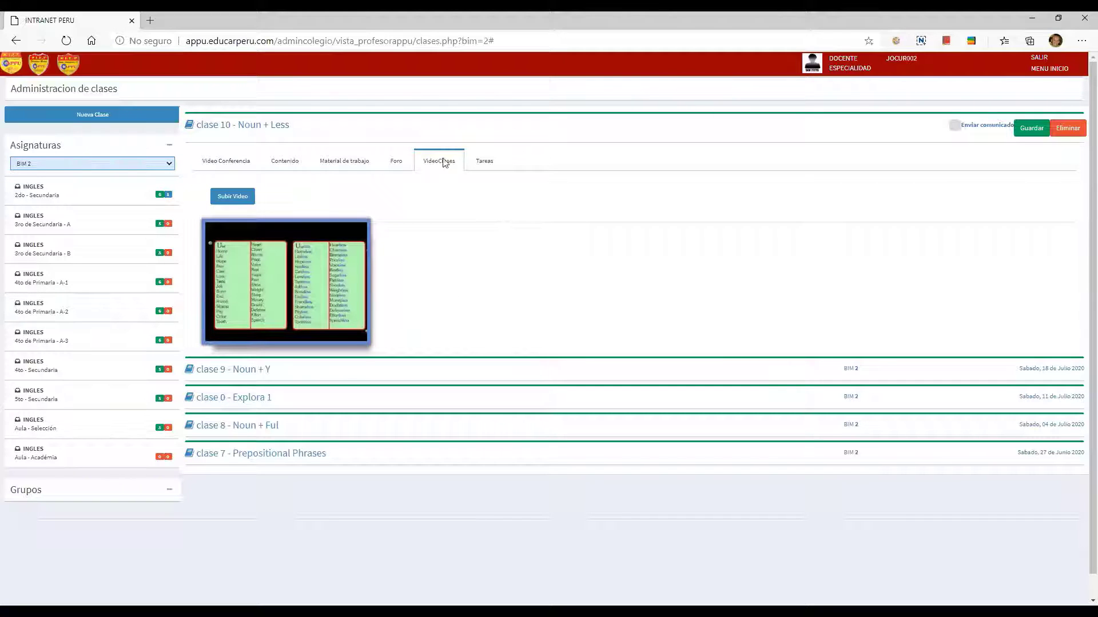
# Show clase 10's tasks and open the Revisión de Tarea list for HOMEWORK 10 (noun + less).
pyautogui.click(483, 166)
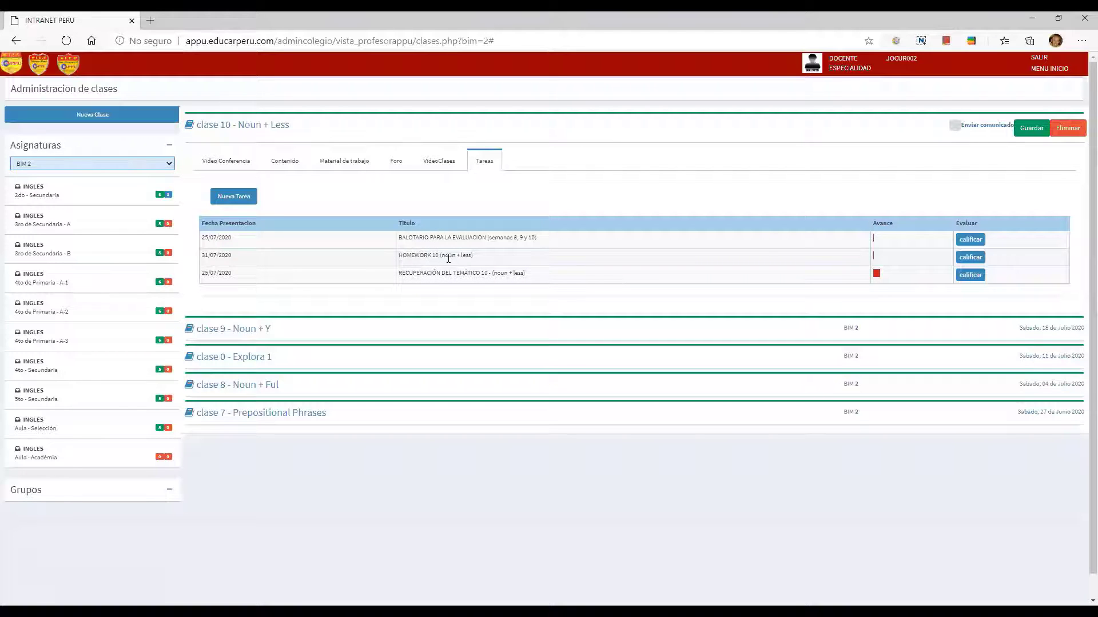
pyautogui.moveTo(441, 259); pyautogui.dragTo(469, 257)
pyautogui.click(448, 256)
pyautogui.click(970, 257)
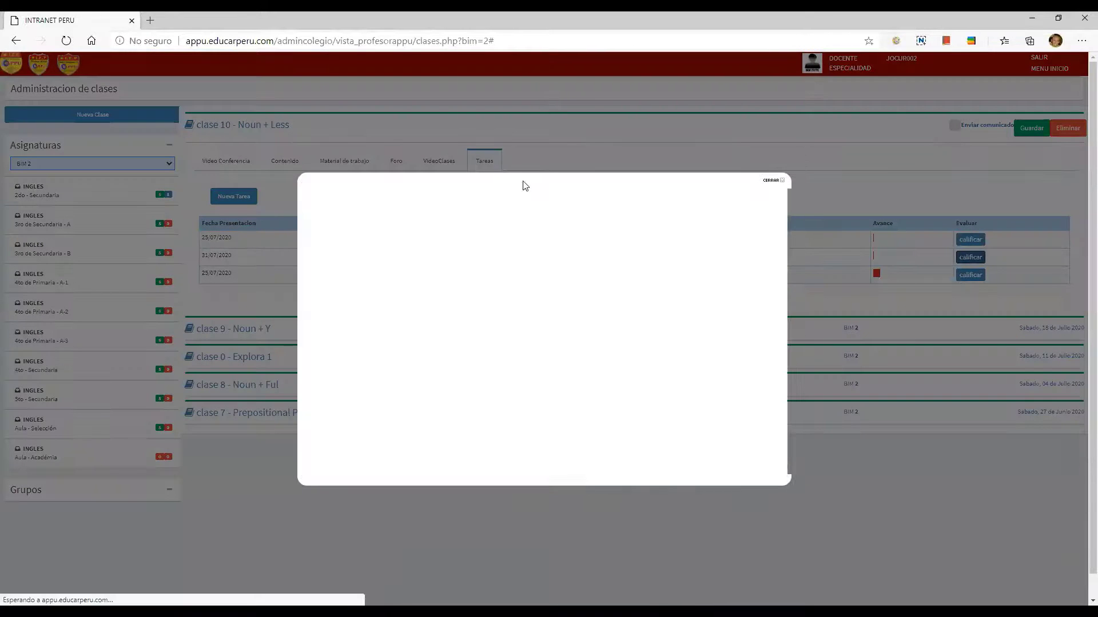
pyautogui.click(384, 221)
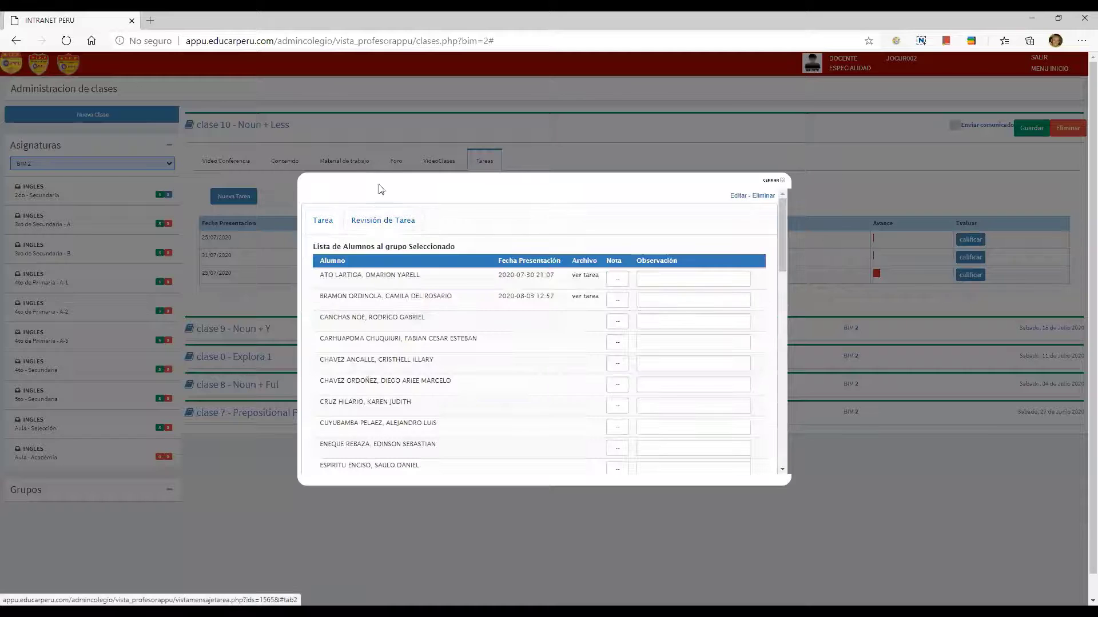
# Look through the students in the homework review list, view the first student's submitted task and close it.
pyautogui.moveTo(782, 231); pyautogui.dragTo(779, 384)
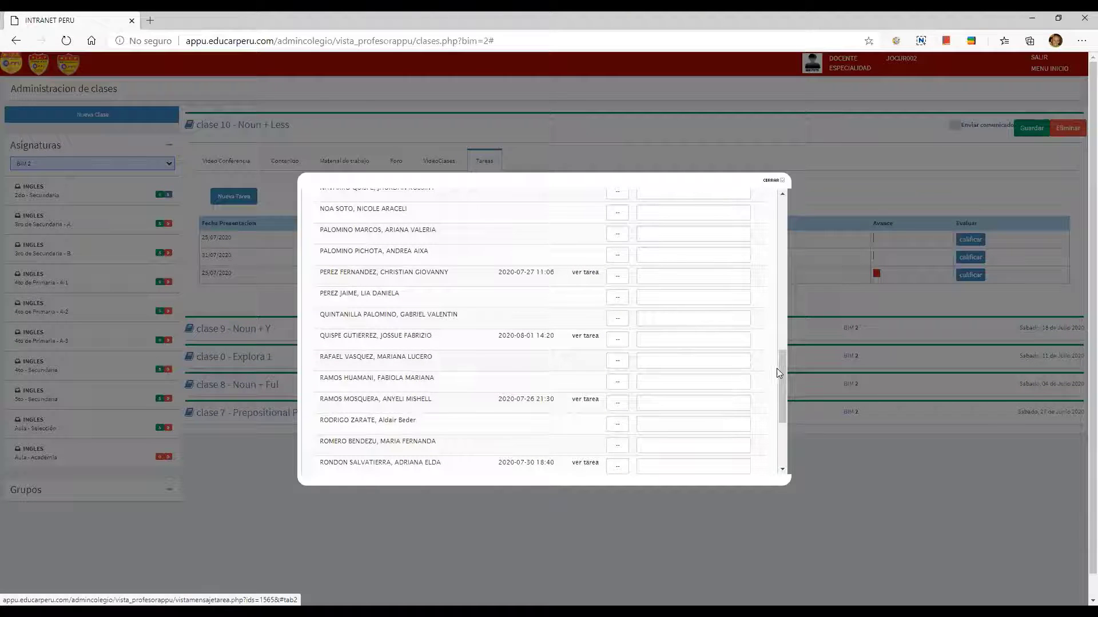
pyautogui.moveTo(782, 373); pyautogui.dragTo(769, 227)
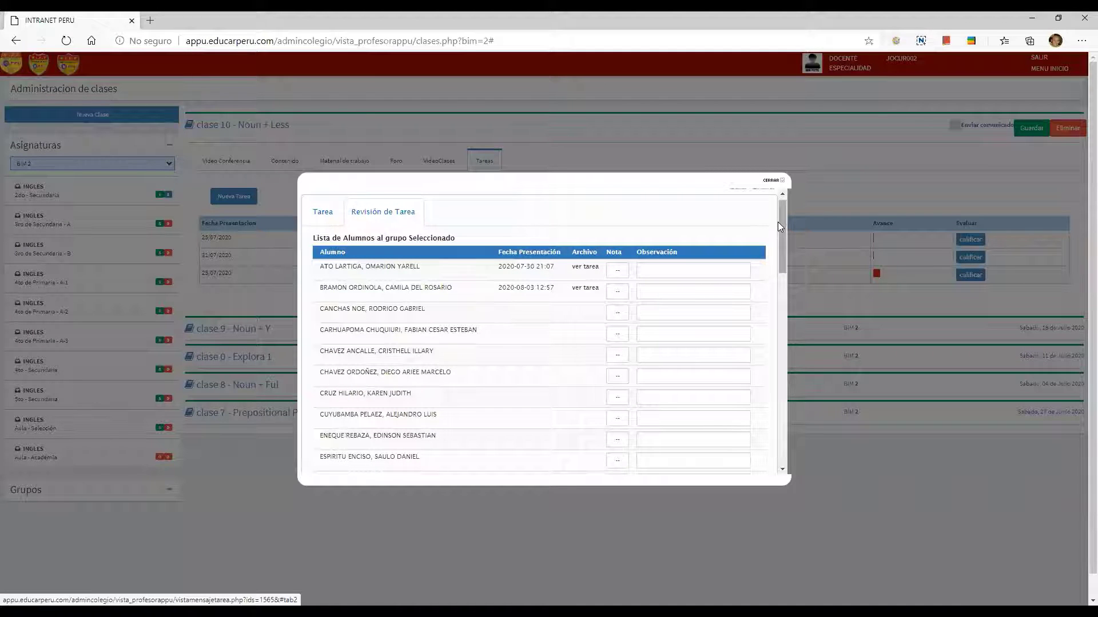
pyautogui.moveTo(777, 222); pyautogui.dragTo(779, 240)
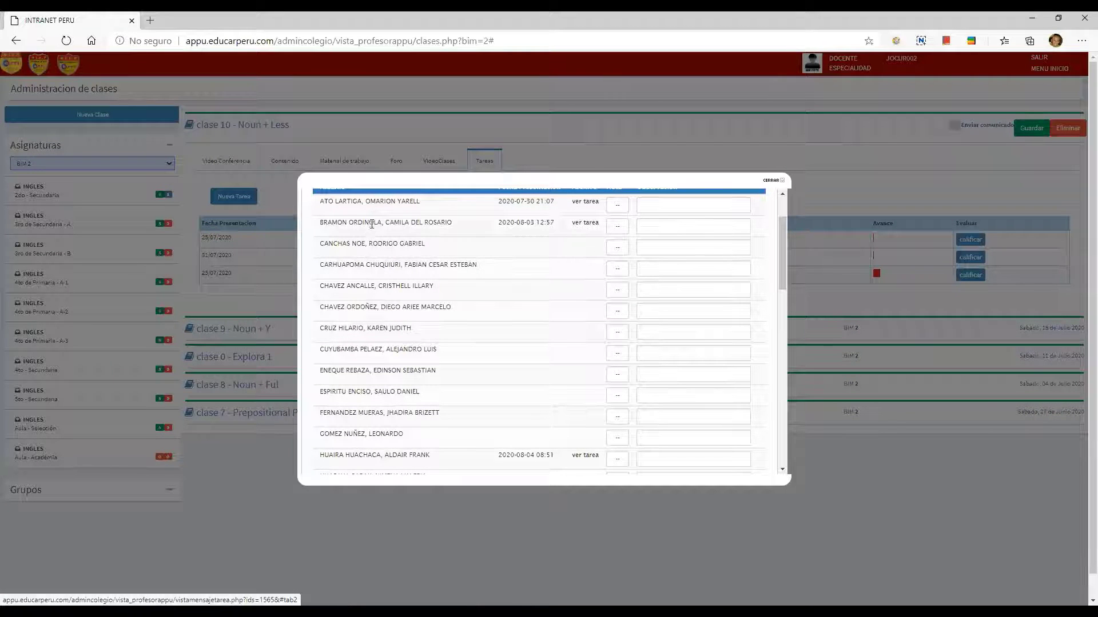
pyautogui.click(583, 205)
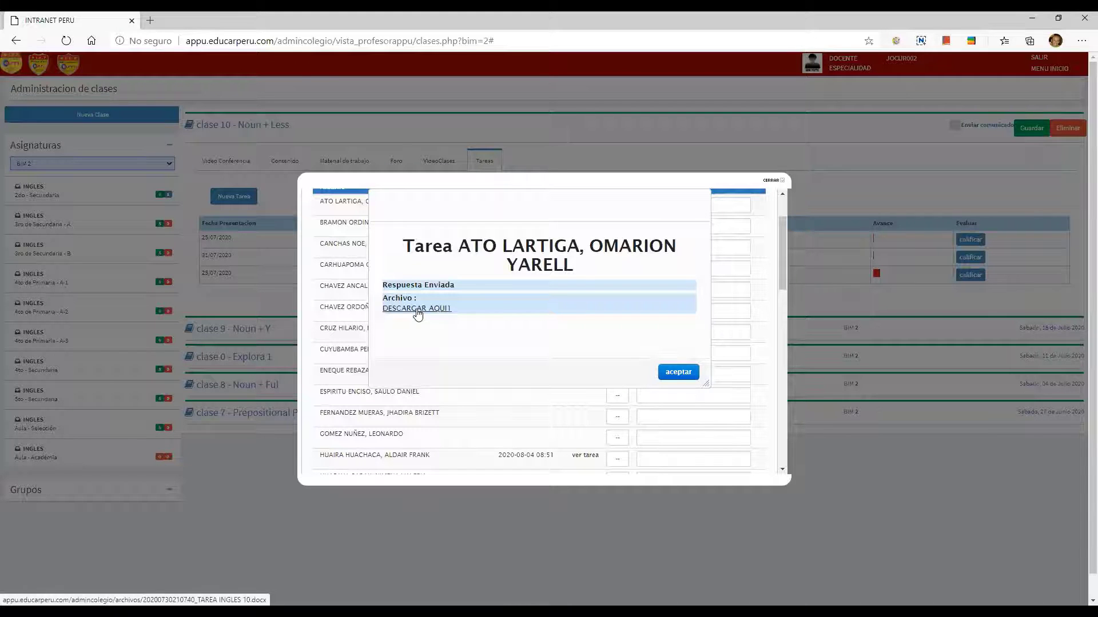
pyautogui.click(669, 375)
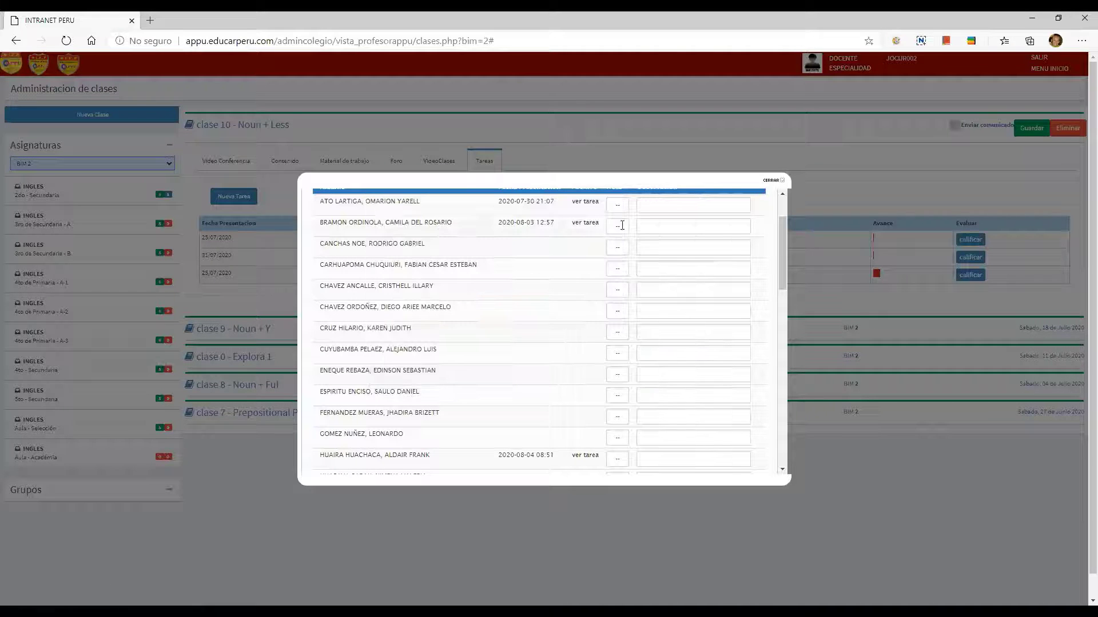
# Try a Nota of 12 for the first student in the homework list and clear it.
pyautogui.click(617, 204)
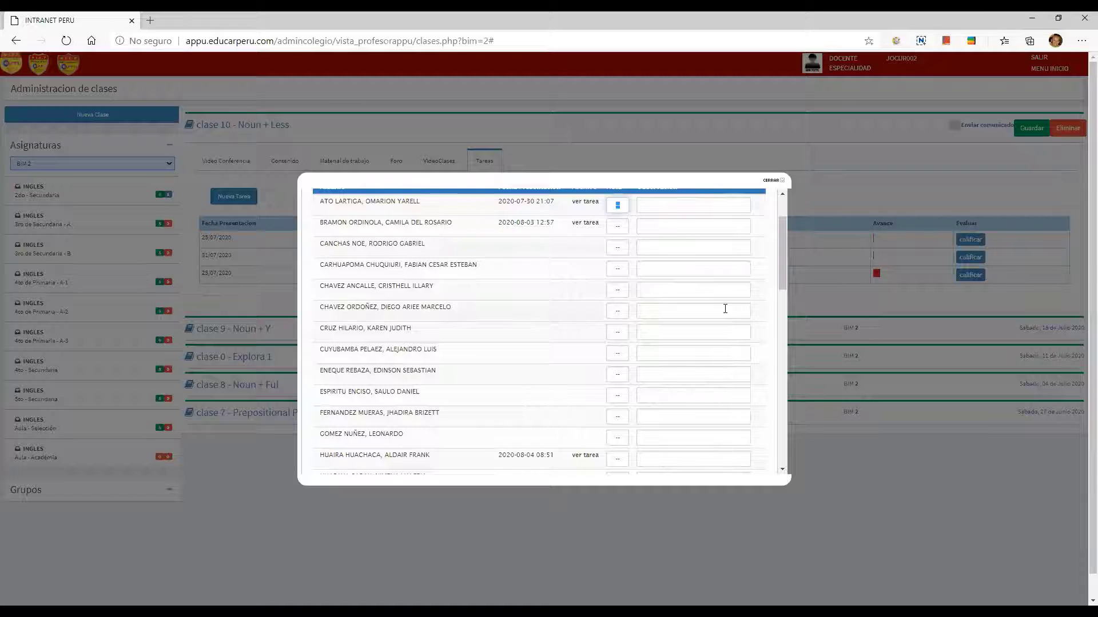
pyautogui.write('12')
pyautogui.click(625, 205)
pyautogui.doubleClick(618, 206)
pyautogui.press('BackSpace')
pyautogui.press('Tab')
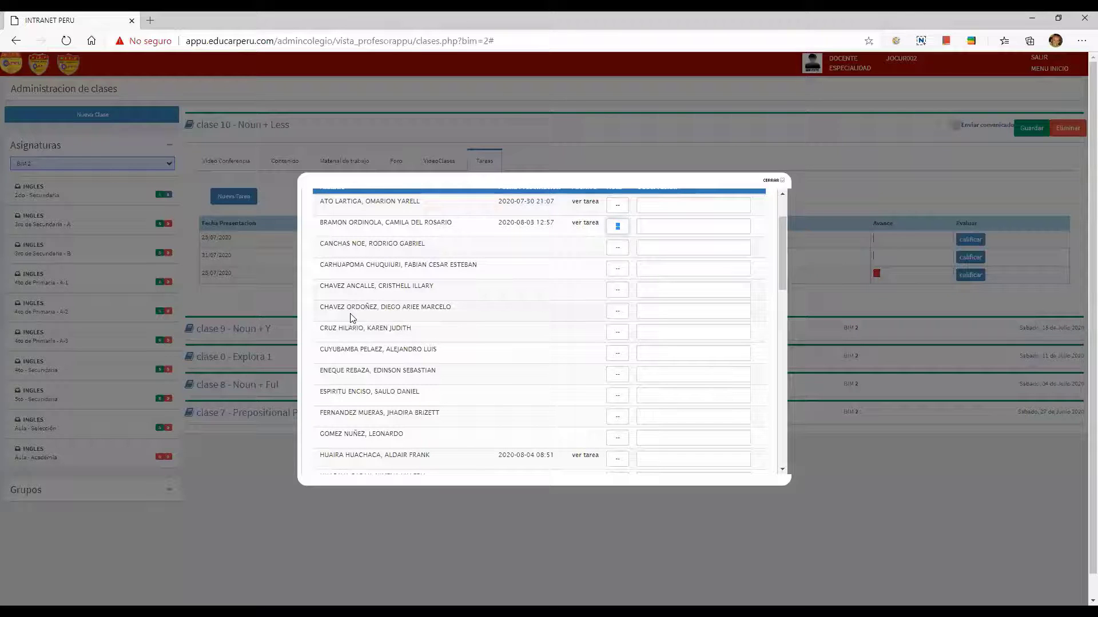
# Try a Nota of 16 for the sixth student in the homework list and clear it without adding an observation.
pyautogui.click(625, 313)
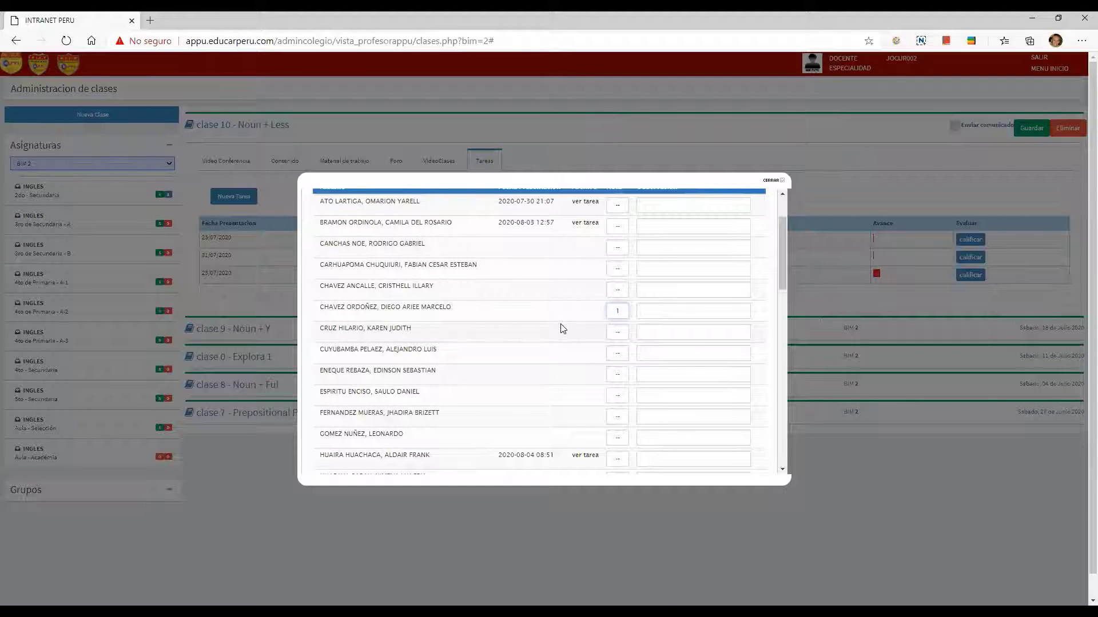
pyautogui.write('6')
pyautogui.click(659, 316)
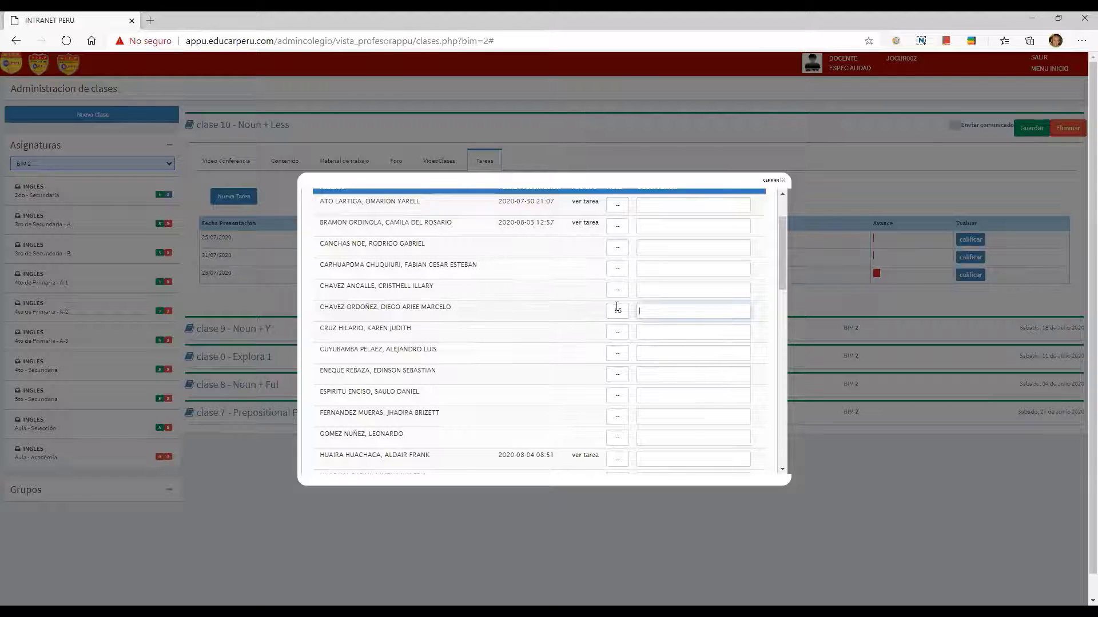
pyautogui.moveTo(620, 310); pyautogui.dragTo(621, 317)
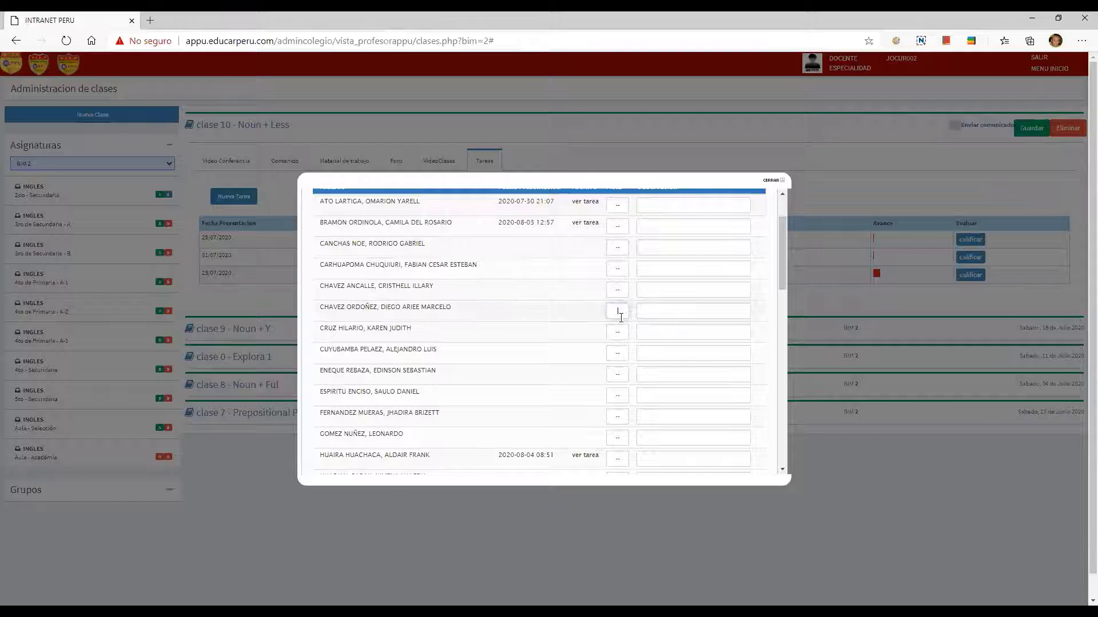
pyautogui.doubleClick(618, 332)
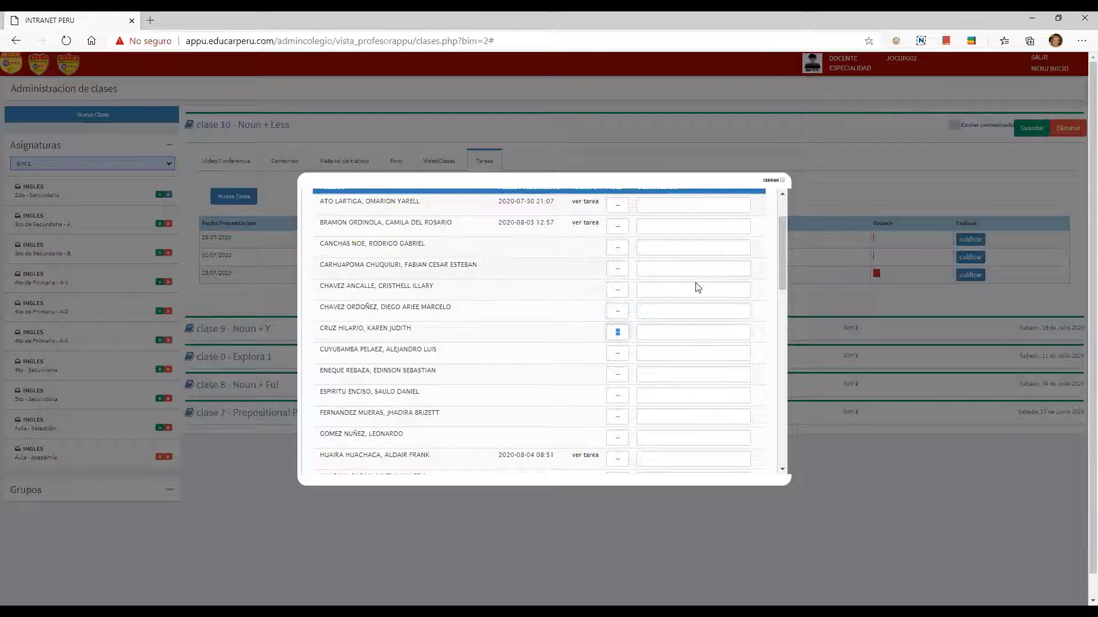
# Save the HOMEWORK 10 review list from its end and close the task window.
pyautogui.moveTo(786, 256); pyautogui.dragTo(768, 482)
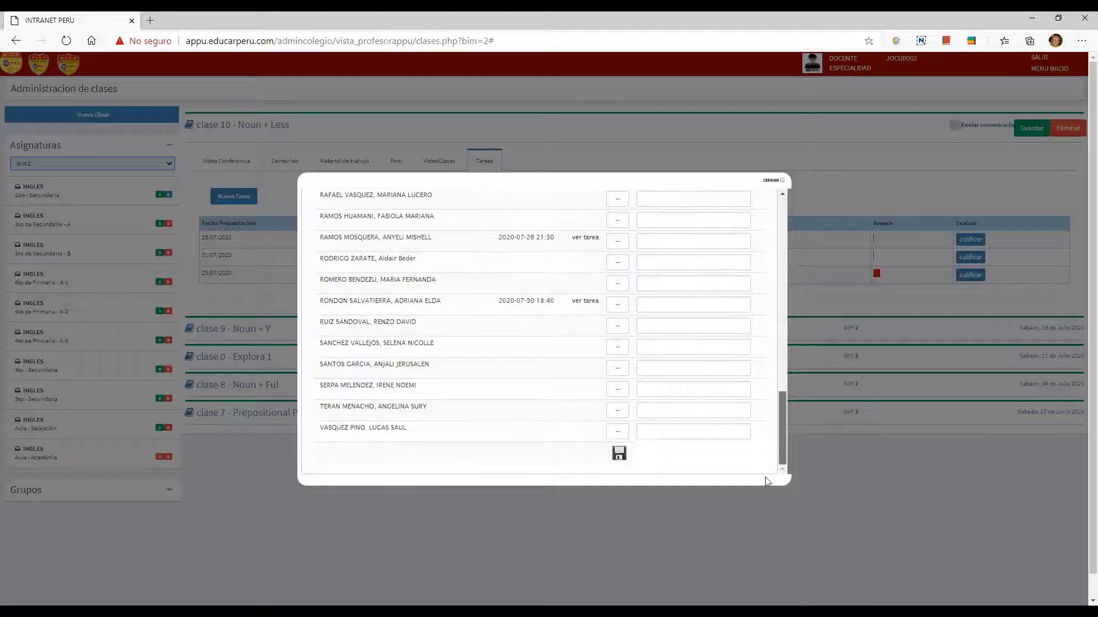
pyautogui.click(619, 455)
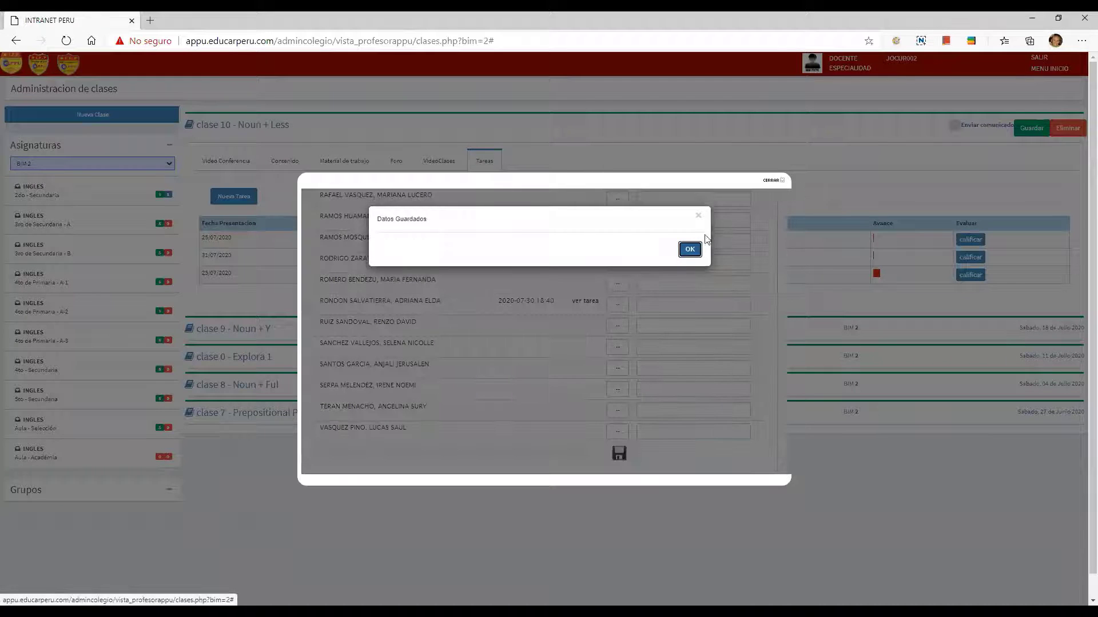
pyautogui.click(770, 180)
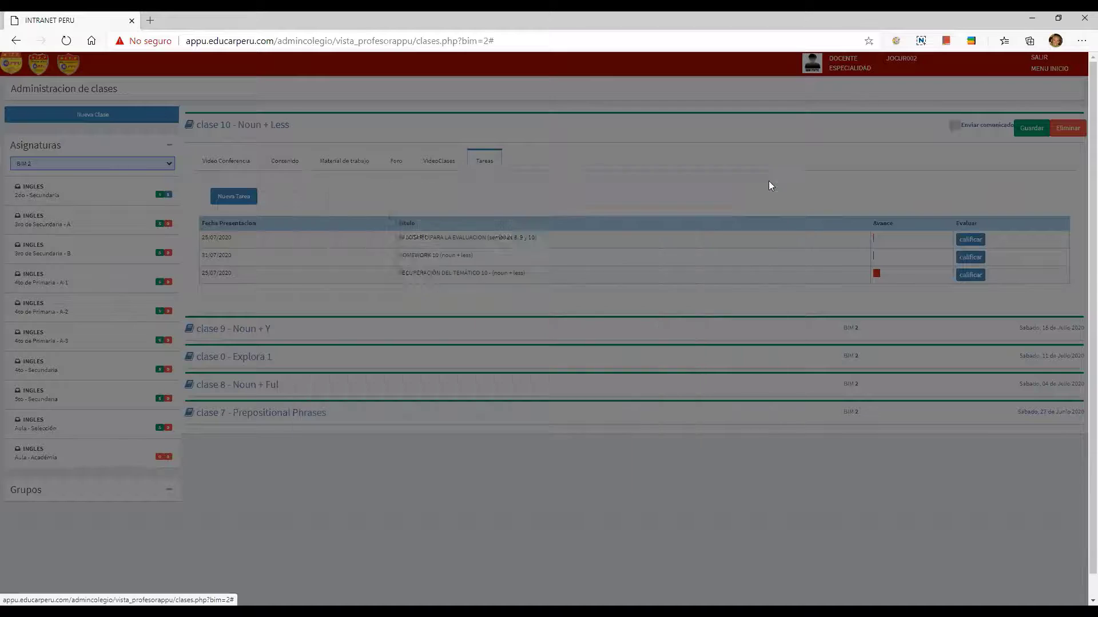